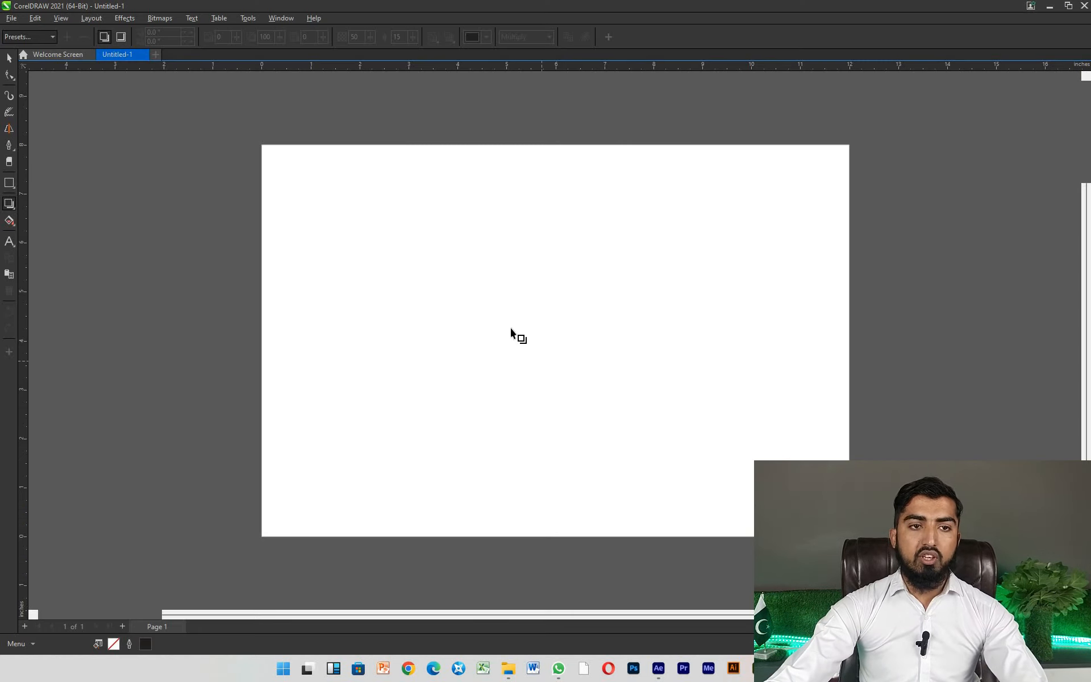
- Draw a rectangle about 4.0 by 3.1 inches left of centre on the page
scroll(511, 328, "down", 3)
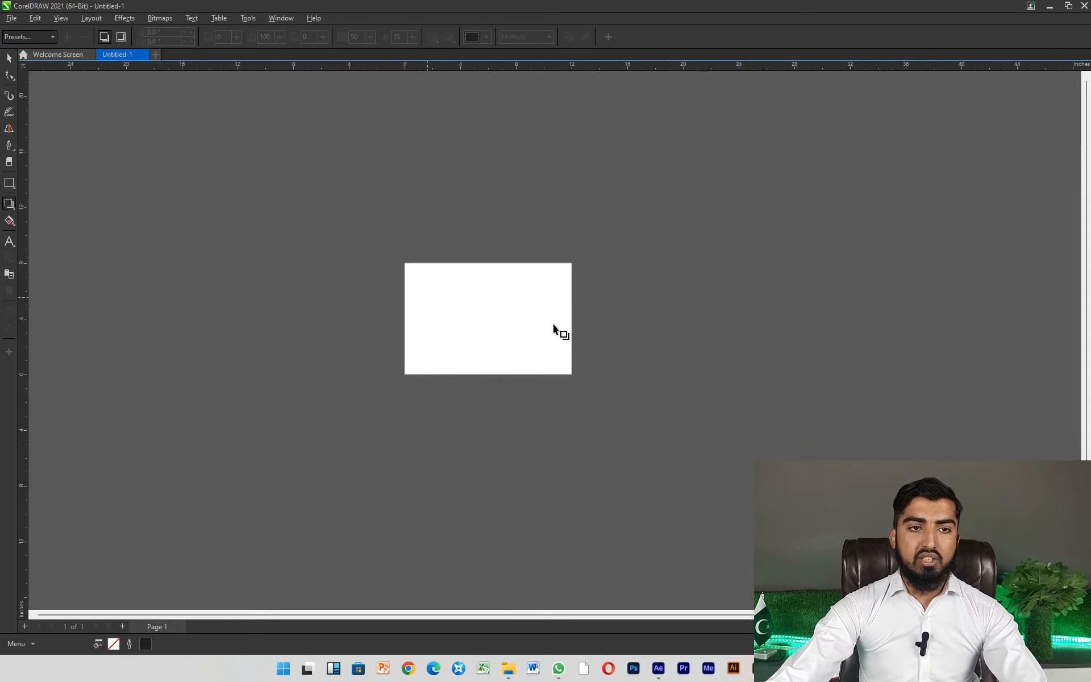
scroll(555, 329, "up", 2)
scroll(620, 341, "down", 1)
scroll(470, 294, "up", 1)
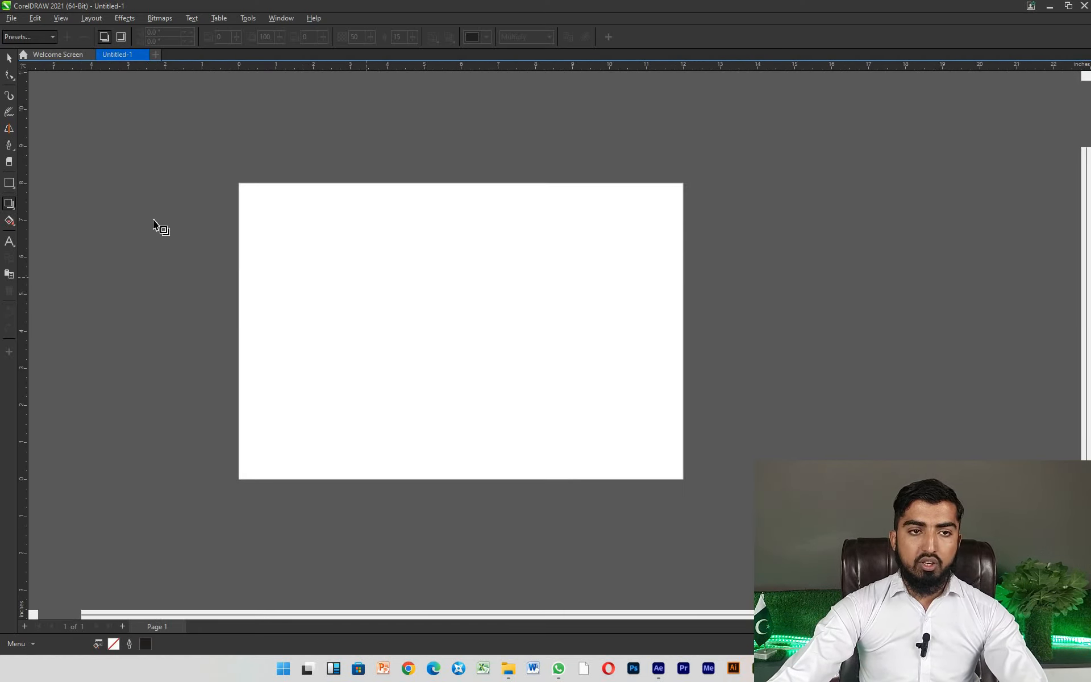
left_click(9, 183)
scroll(176, 196, "down", 2)
scroll(214, 222, "up", 1)
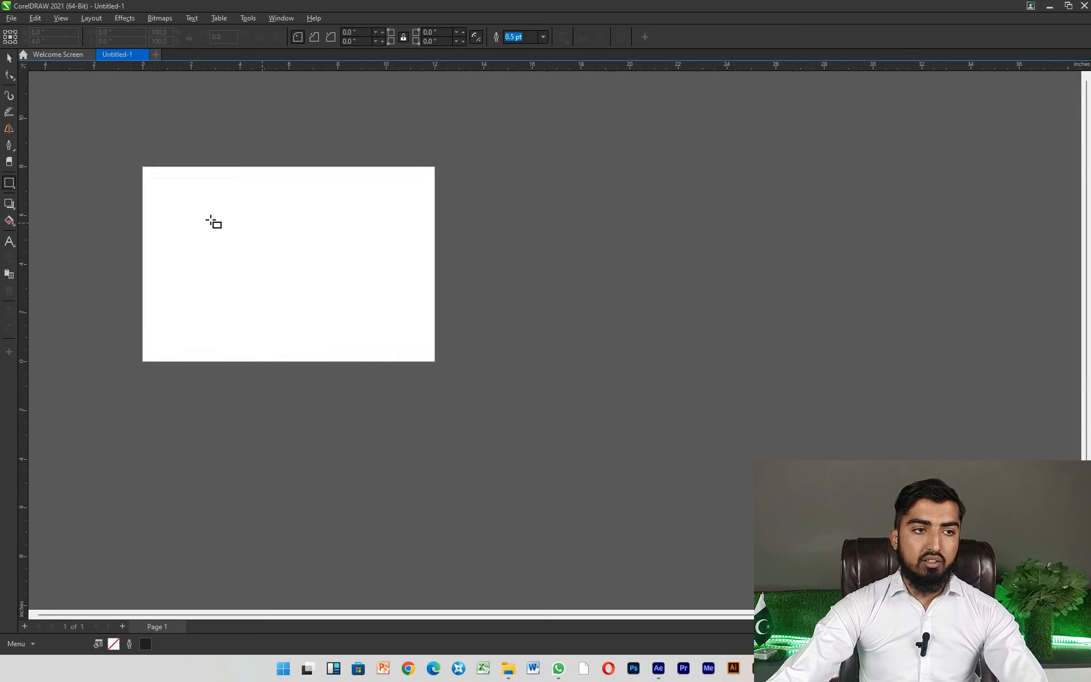
scroll(238, 221, "up", 2)
mouse_move(219, 213)
left_mouse_down()
mouse_move(363, 315)
mouse_move(390, 346)
left_mouse_up()
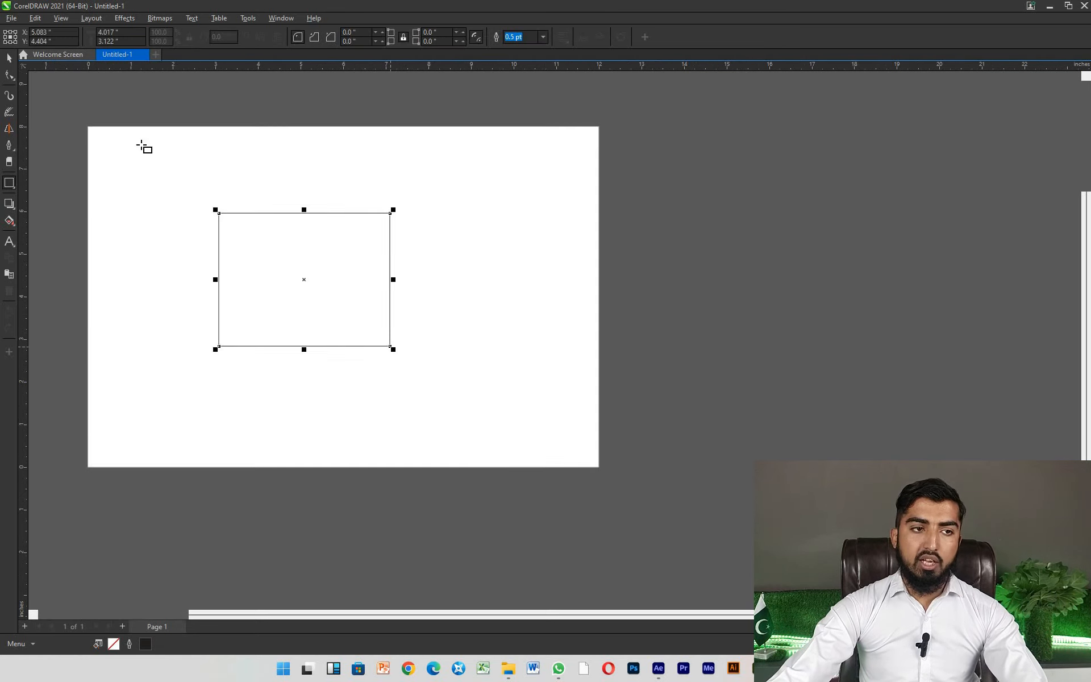
- Fill the rectangle with white sampled using the Color Eyedropper
left_click(10, 59)
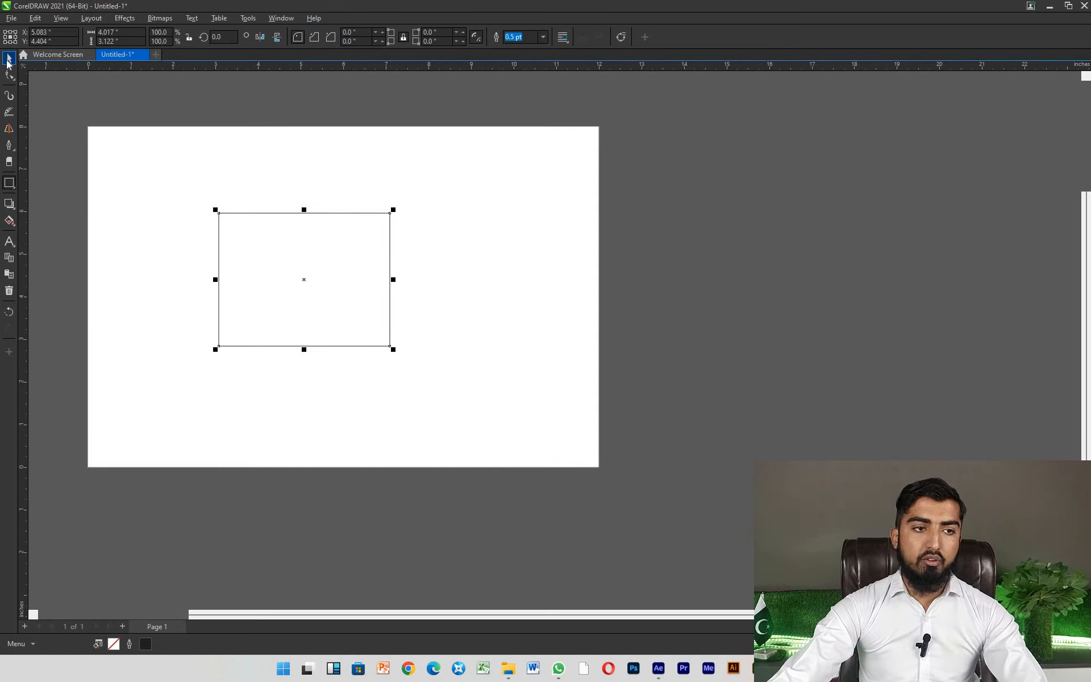
left_click(11, 222)
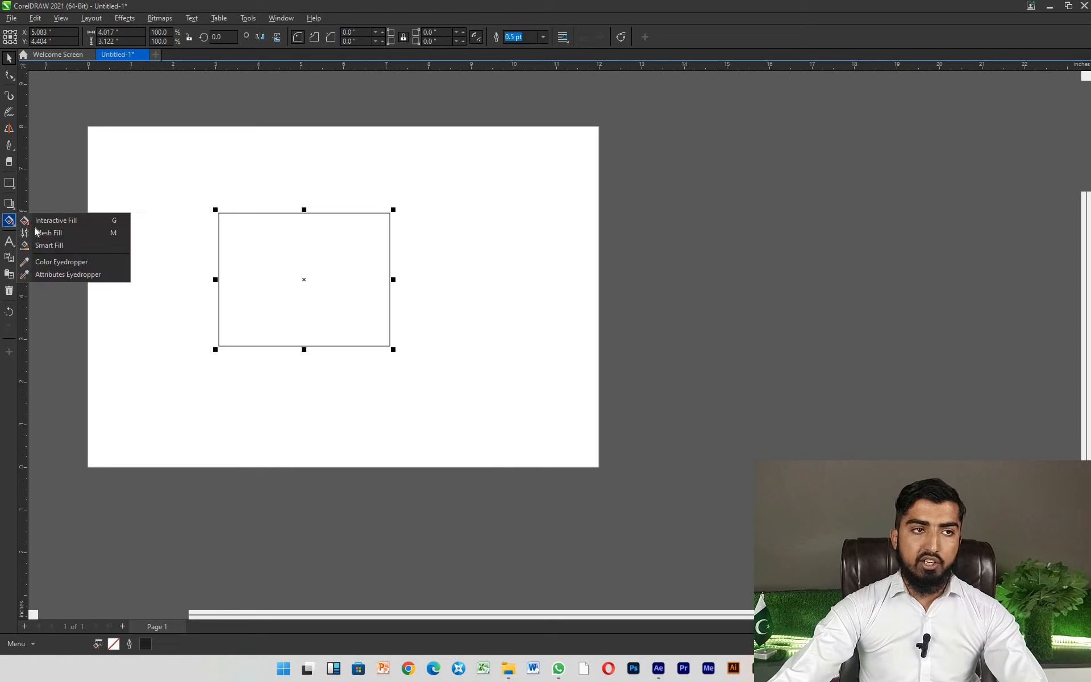
left_click(57, 262)
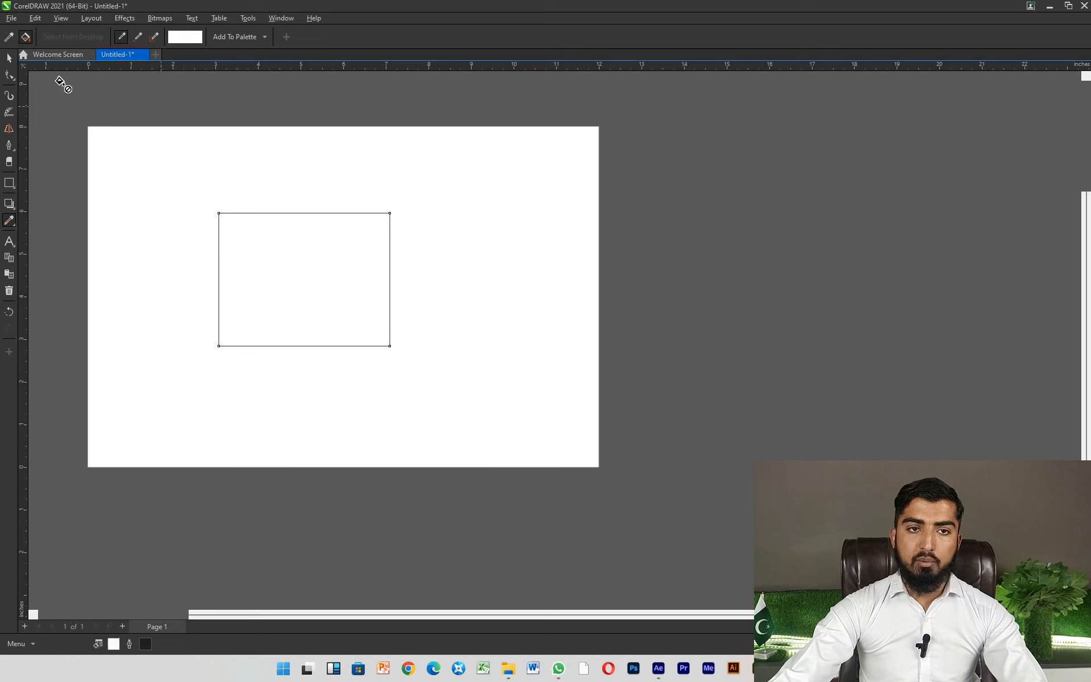
left_click(9, 58)
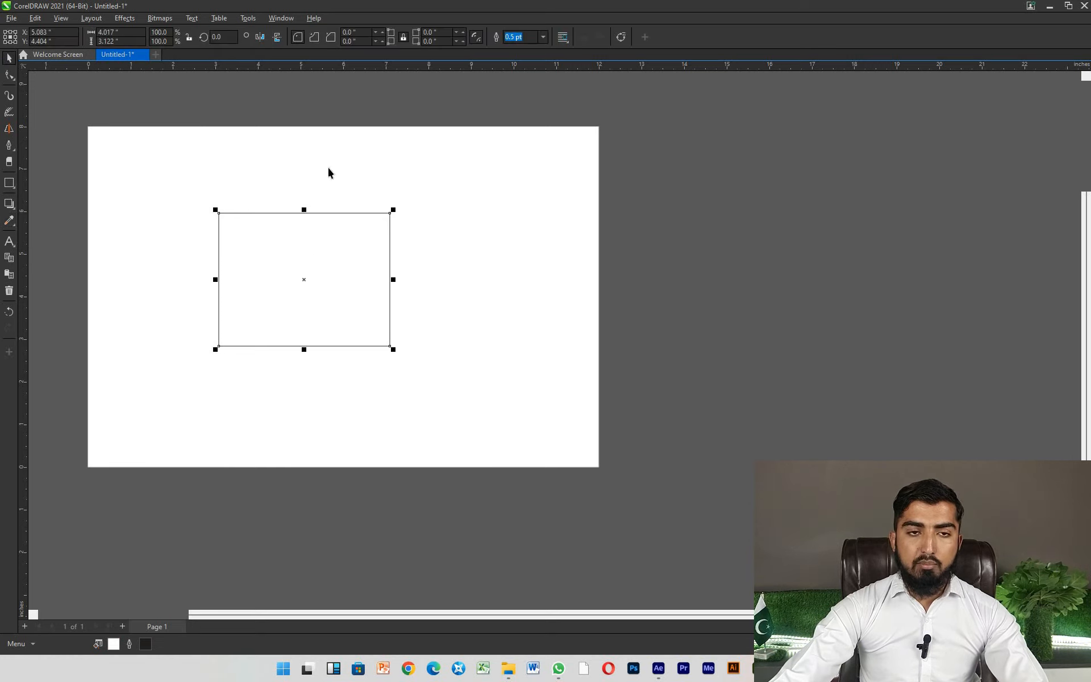
- Remove the rectangle's outline by setting its width to None, and reselect the rectangle
left_click(544, 37)
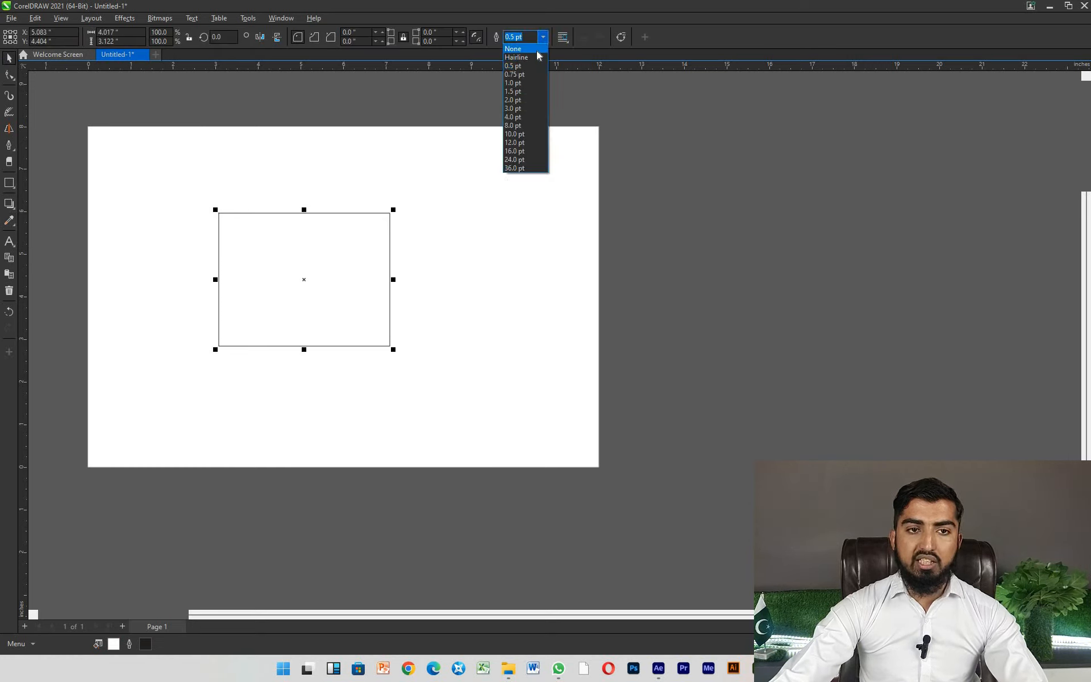
left_click(516, 54)
left_click(738, 235)
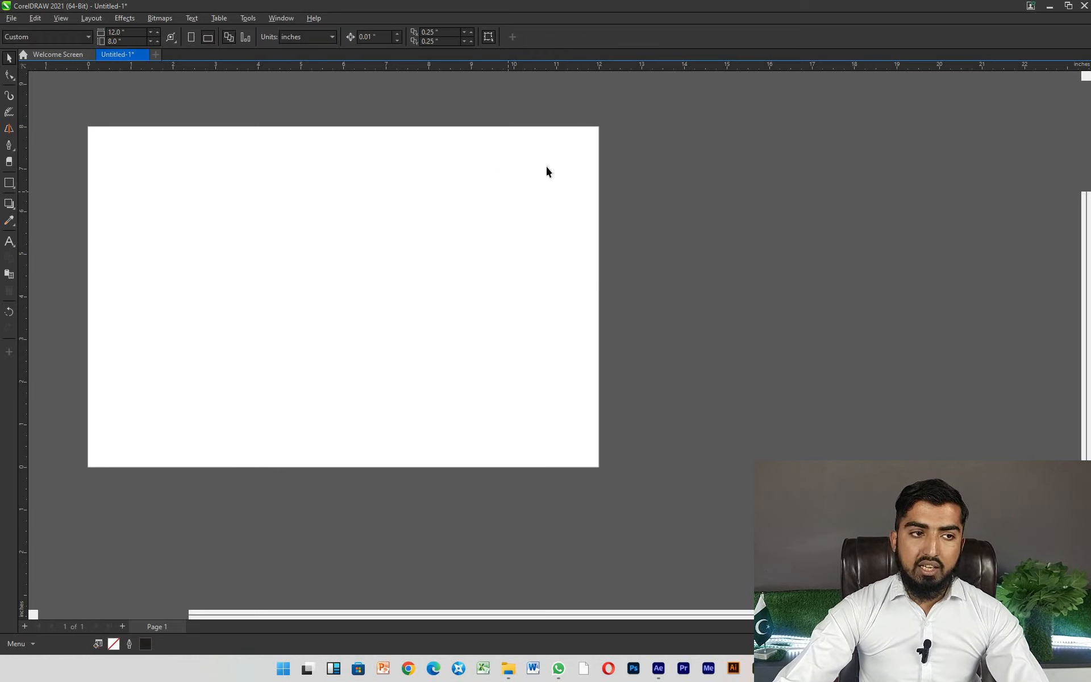
left_click(309, 281)
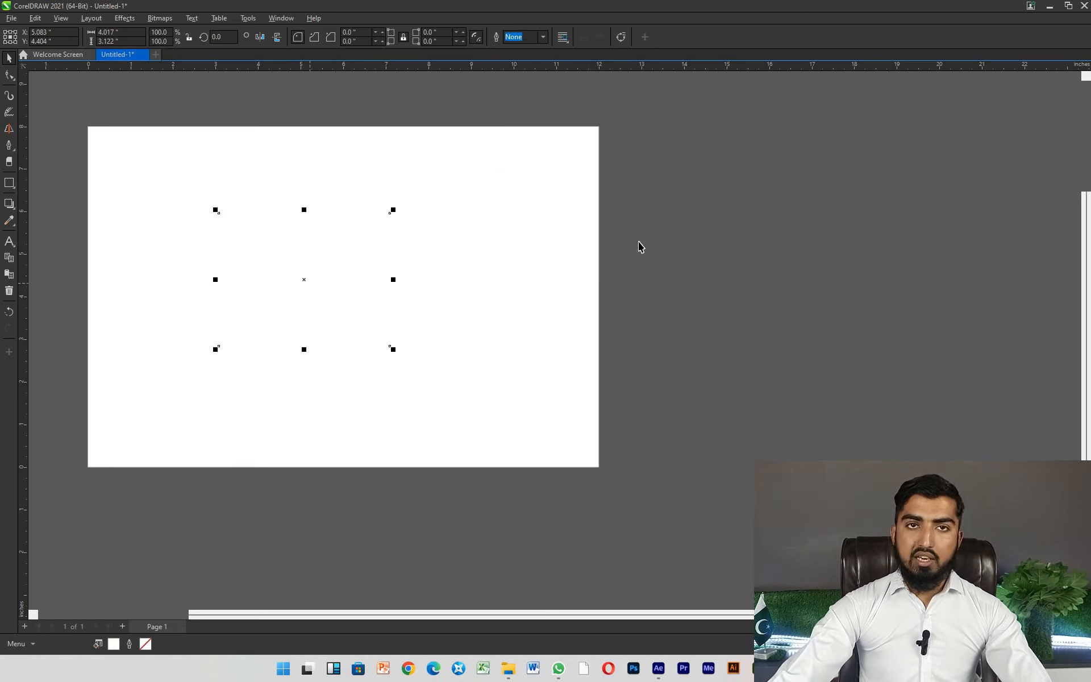
left_click(741, 234)
left_click(273, 257)
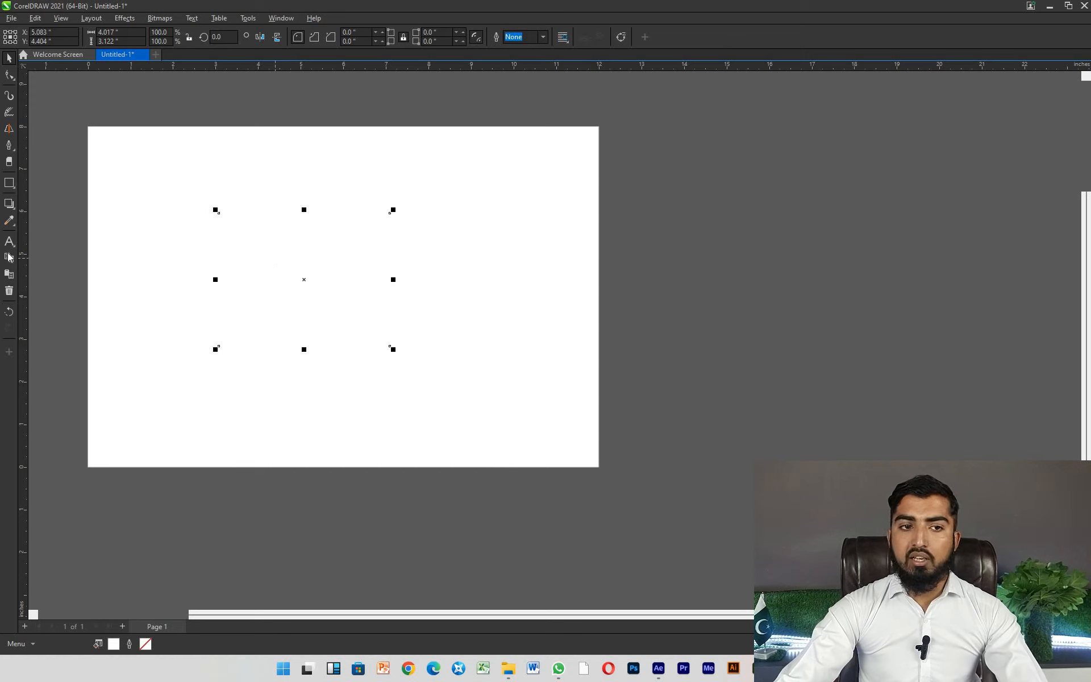
- Apply a drop shadow from the rectangle's centre with opacity 50 and feathering 15
left_click(9, 203)
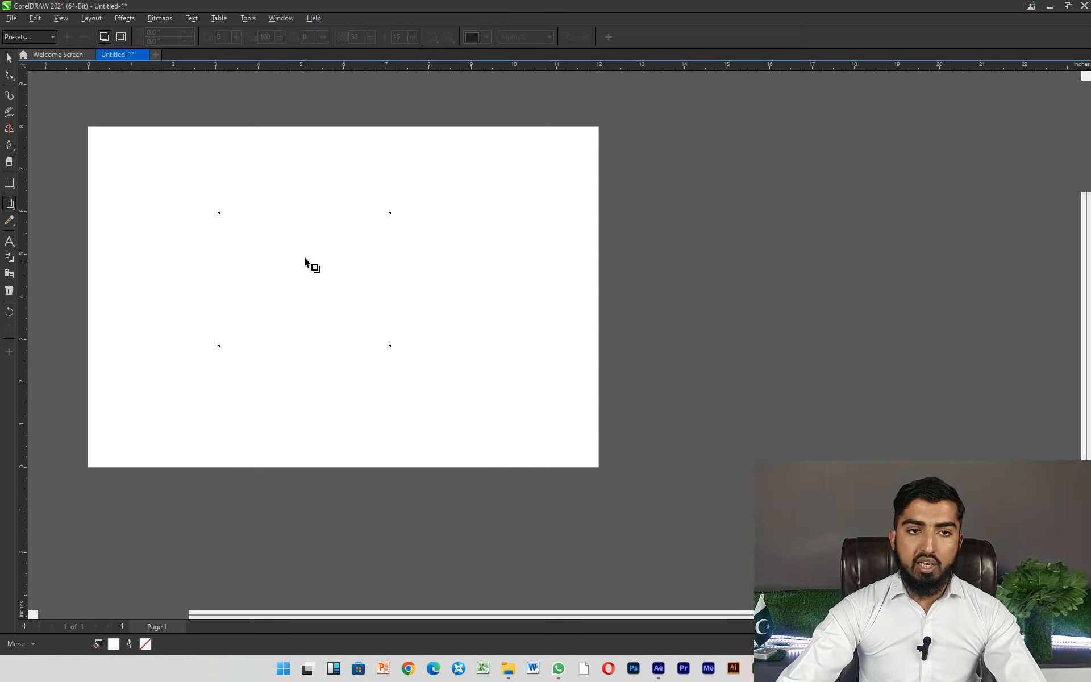
left_click_drag(305, 279, 384, 344)
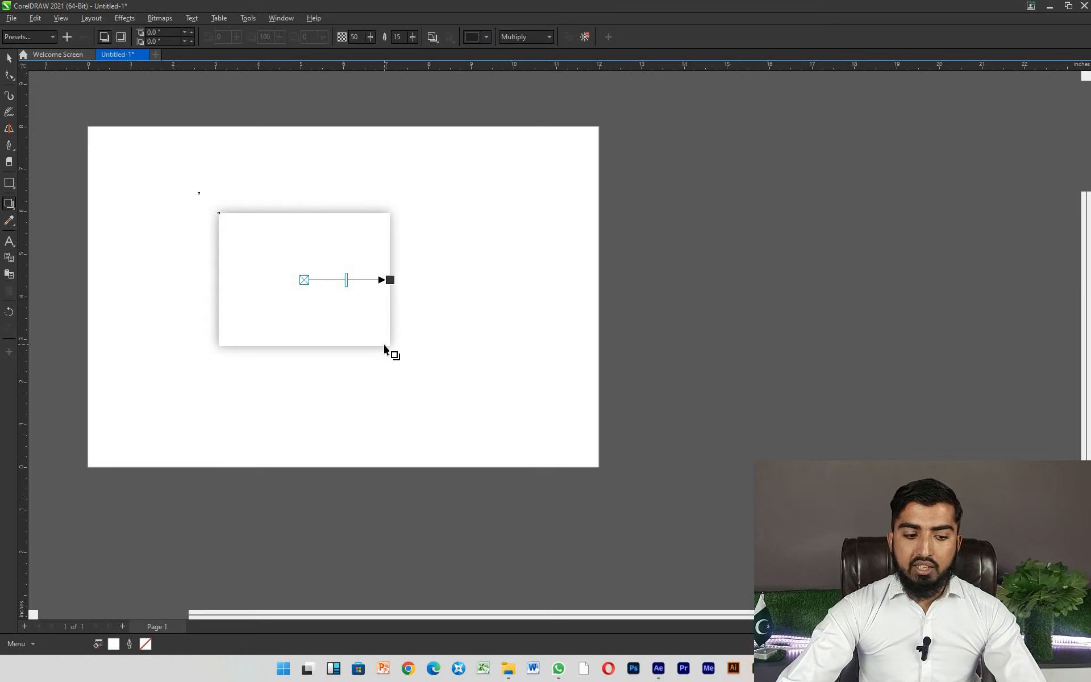
left_click(9, 57)
left_click(541, 290)
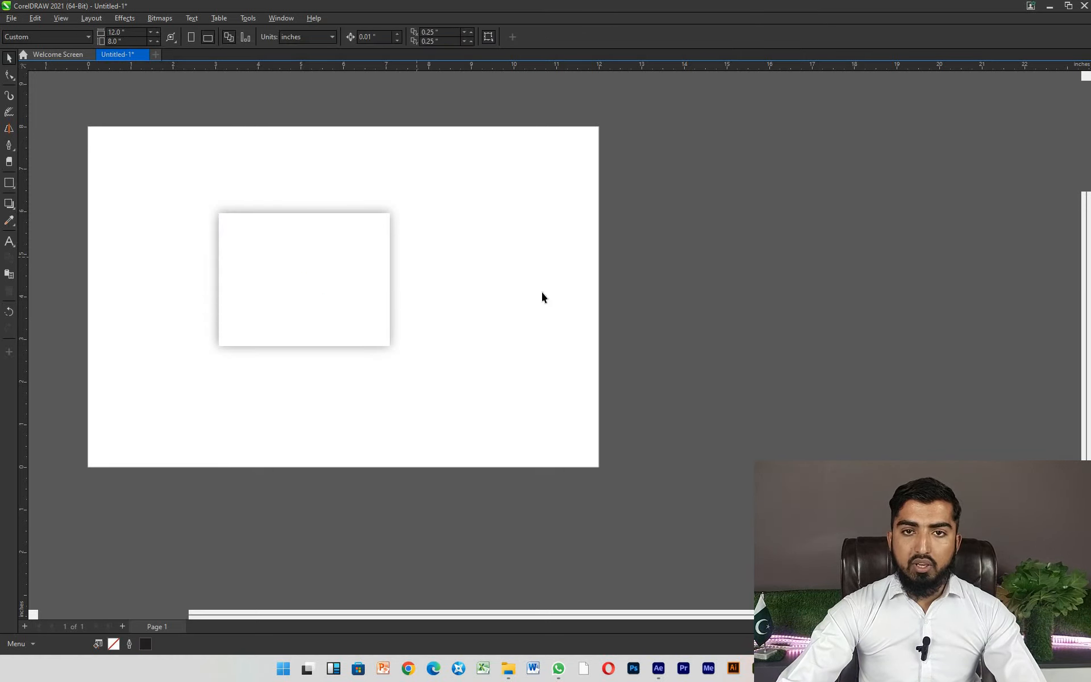
scroll(429, 276, "down", 2)
scroll(487, 261, "up", 3)
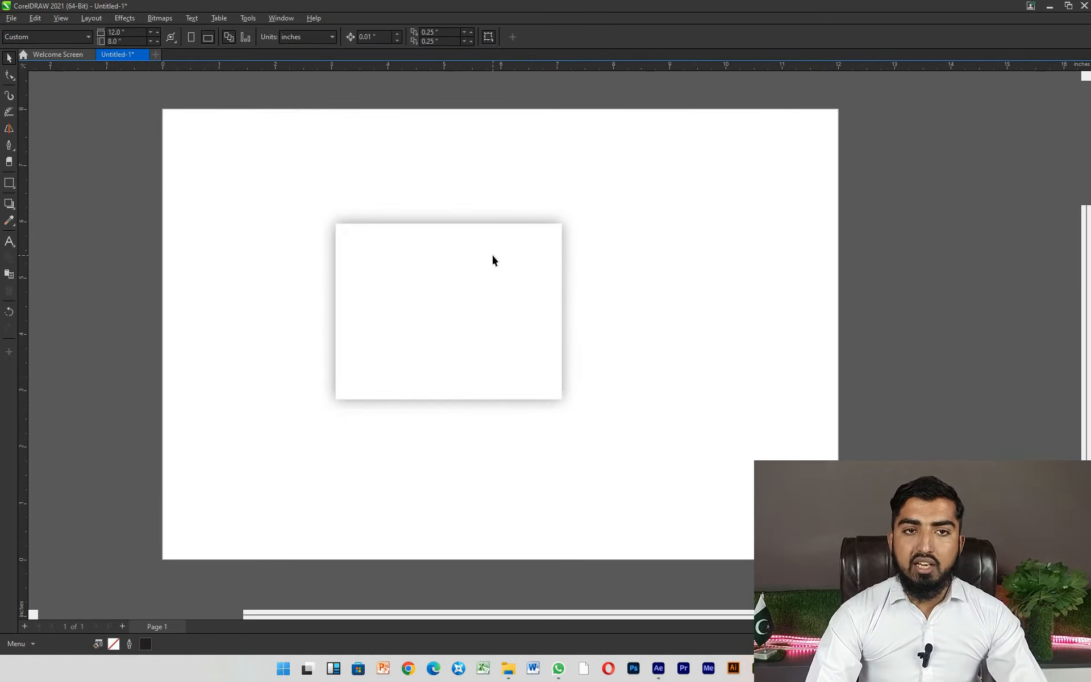
scroll(336, 226, "up", 3)
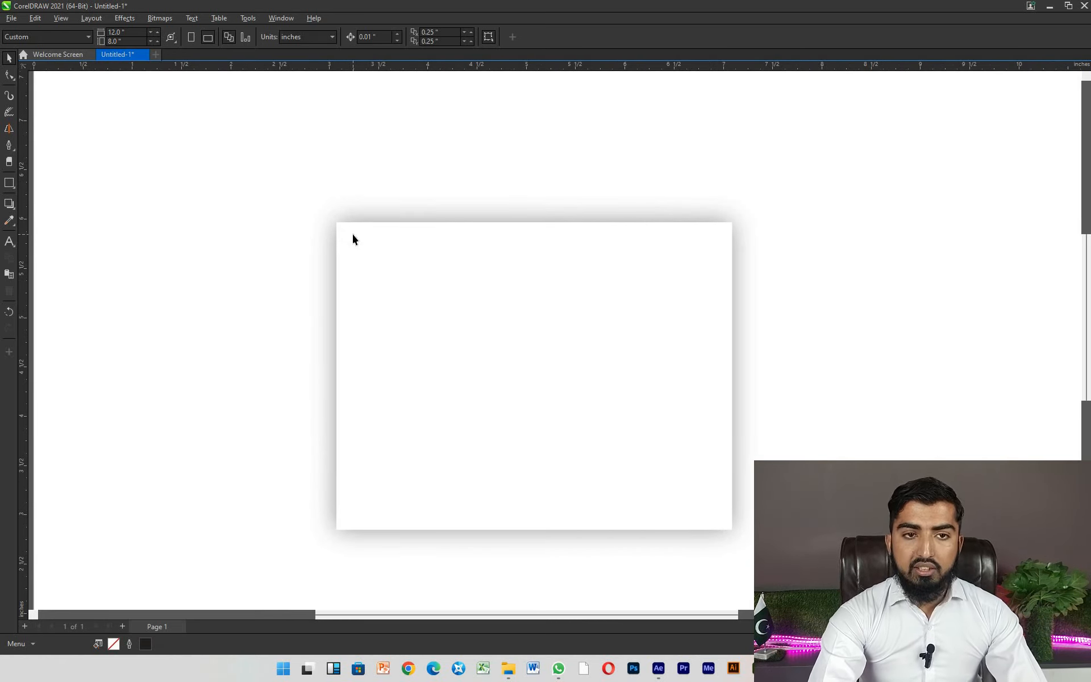
key("F11")
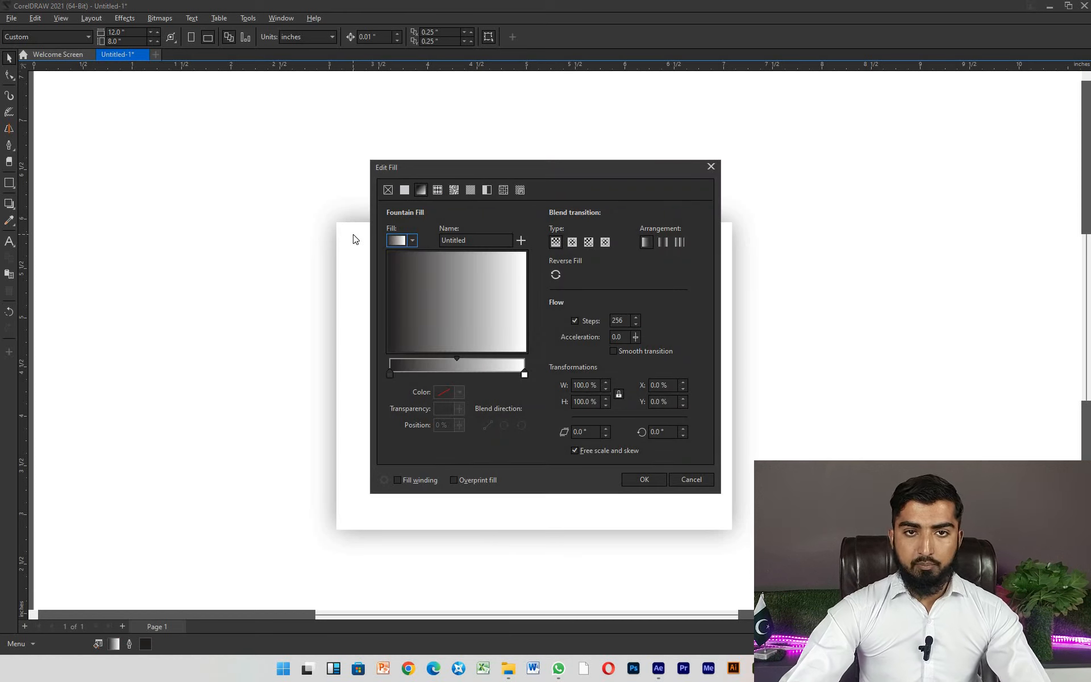
left_click(710, 167)
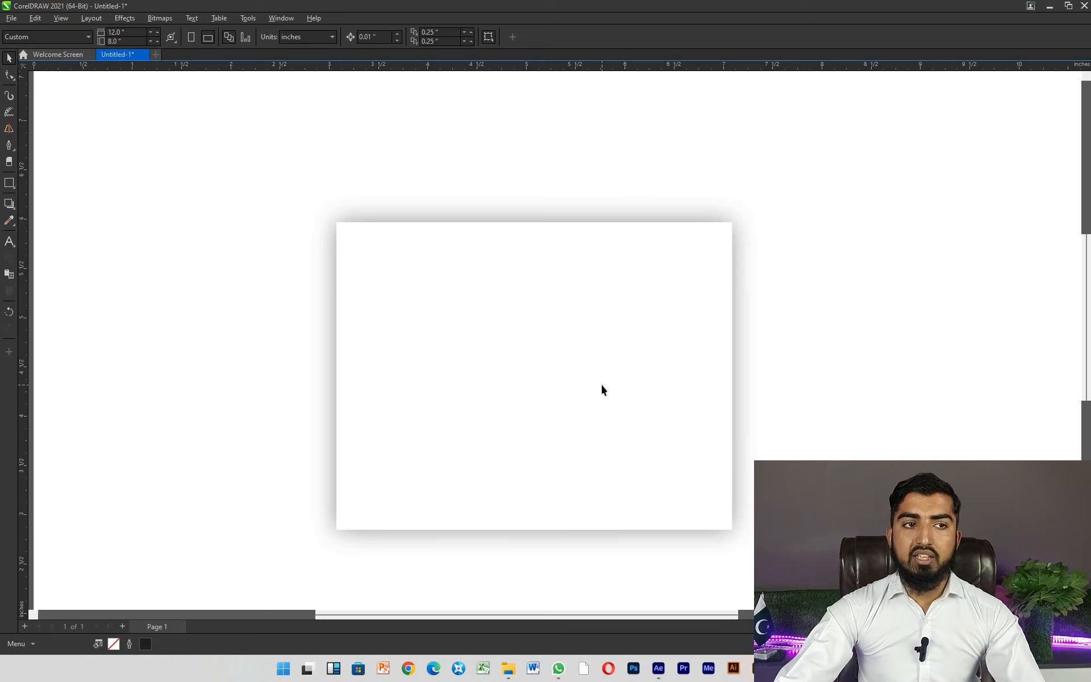
scroll(527, 418, "down", 5)
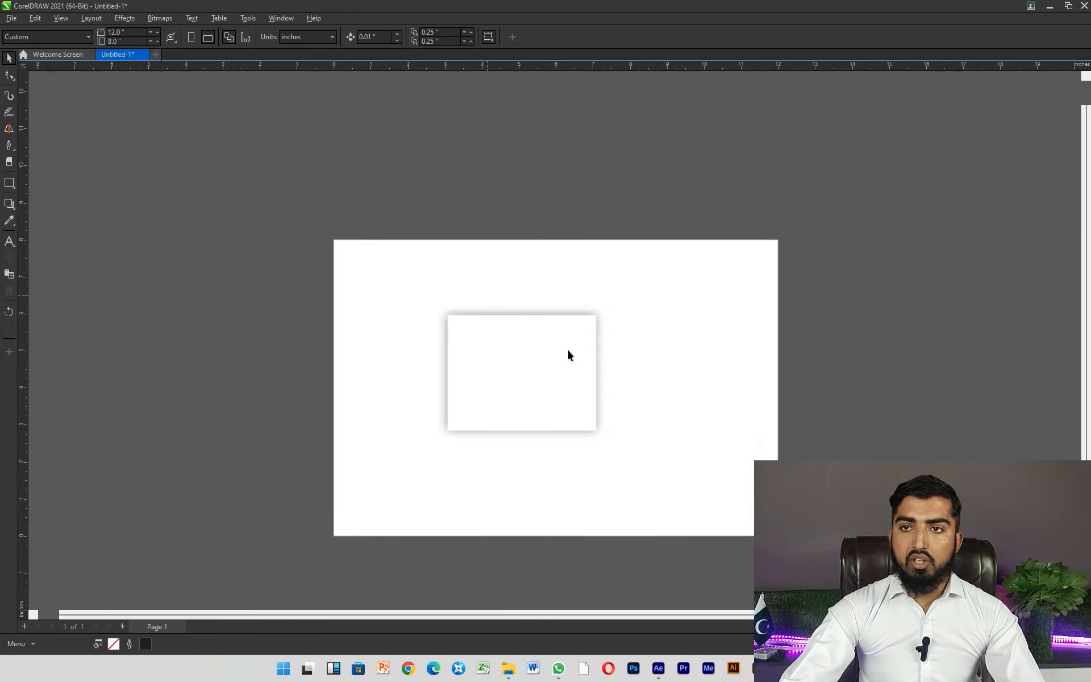
- Close CorelDRAW without saving the drawing and switch to After Effects
left_click(1084, 5)
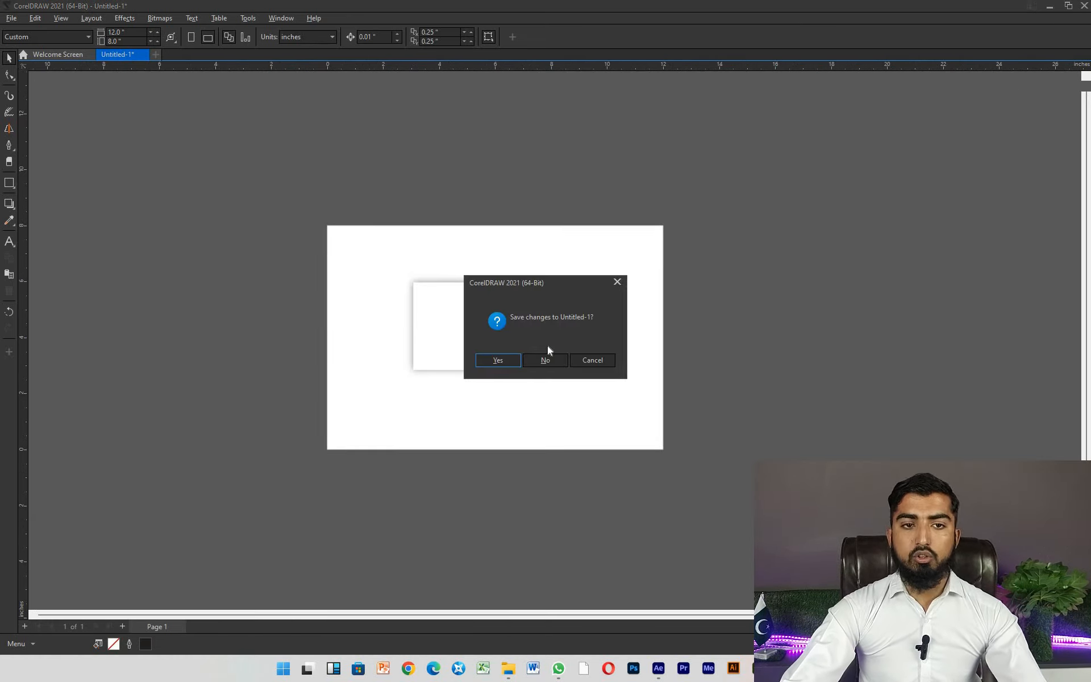
left_click(537, 359)
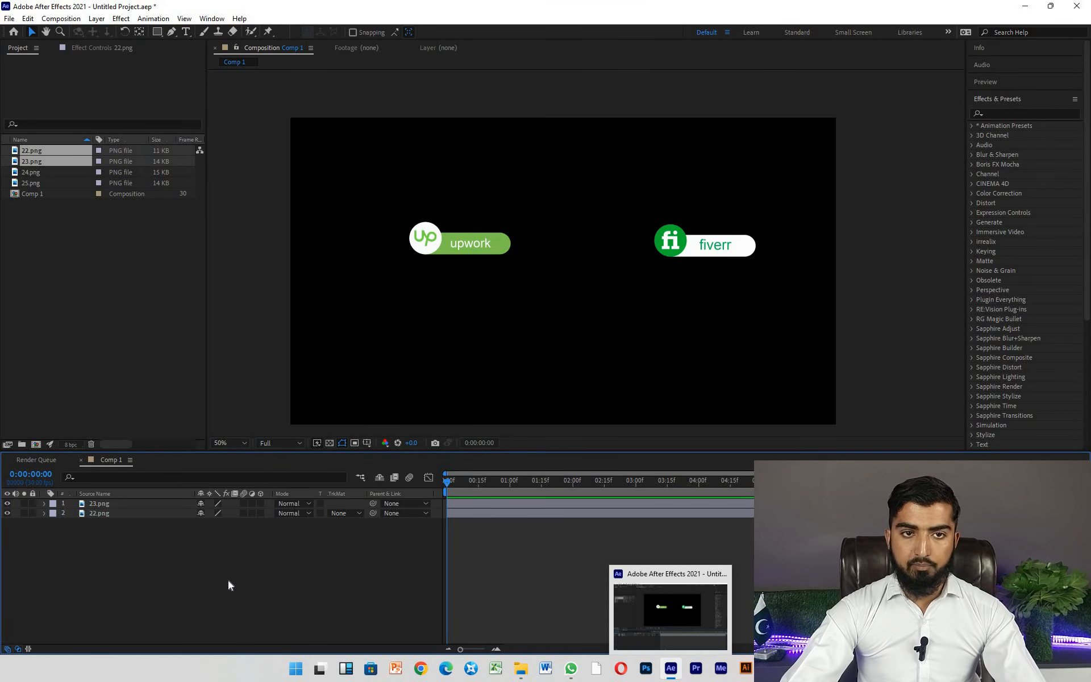
- Fit the composition in the viewer and move the upwork and fiverr logos slightly down and farther apart
left_click(231, 442)
left_click(243, 467)
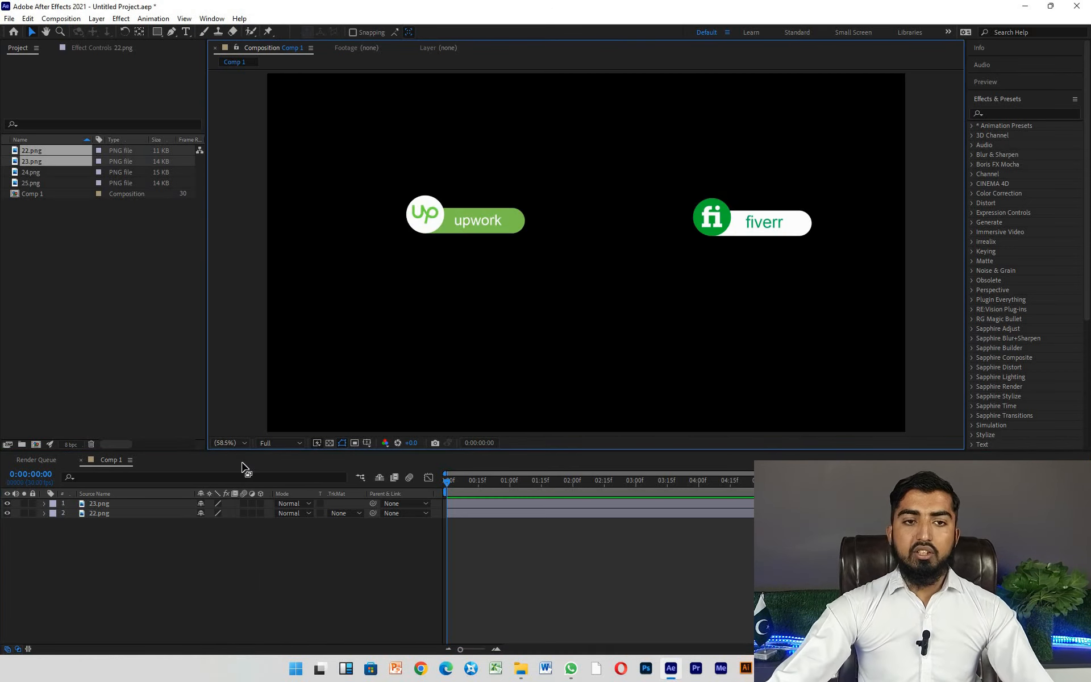
left_click_drag(465, 219, 456, 245)
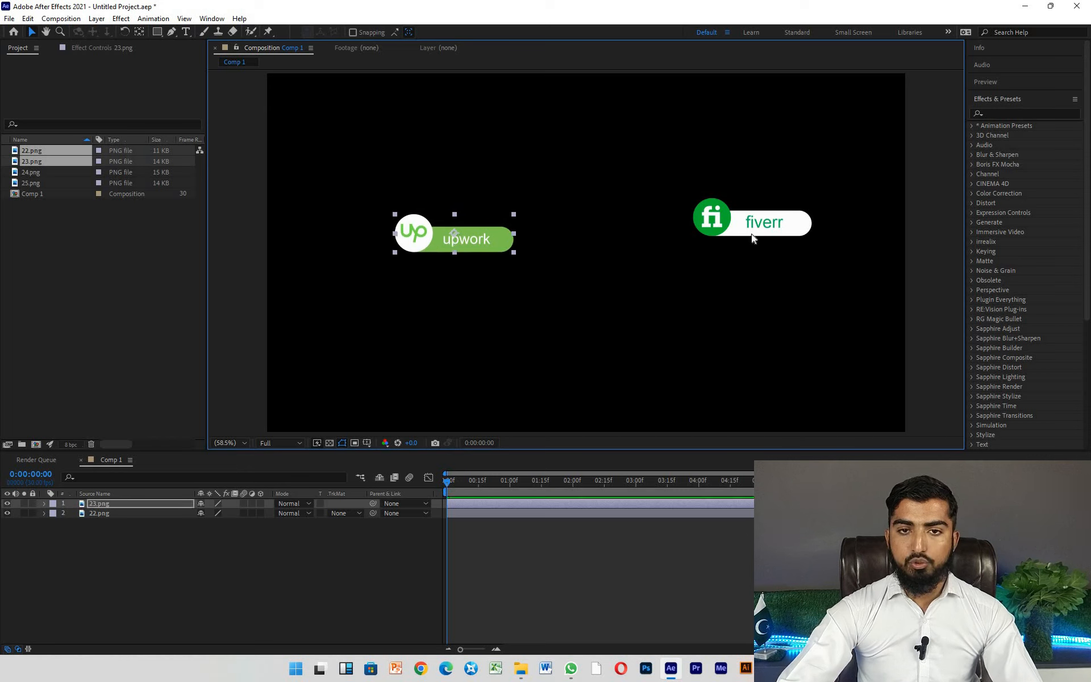
left_click_drag(762, 232, 775, 251)
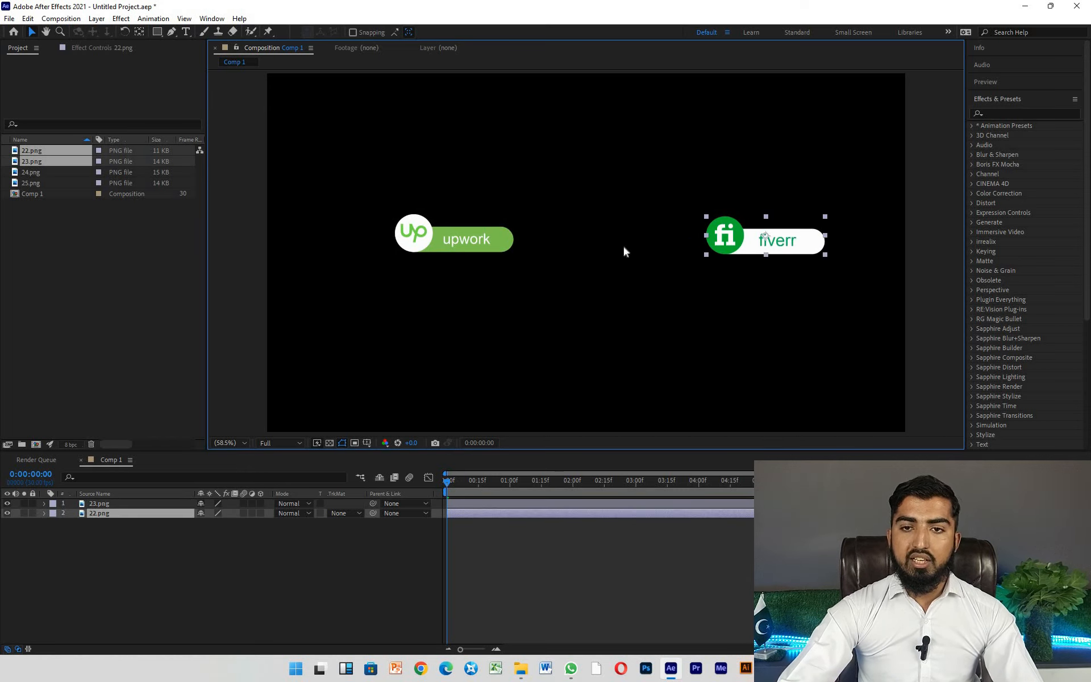
- Turn both logo layers, 23.png and 22.png, into 3D layers
left_click(492, 242, "shift")
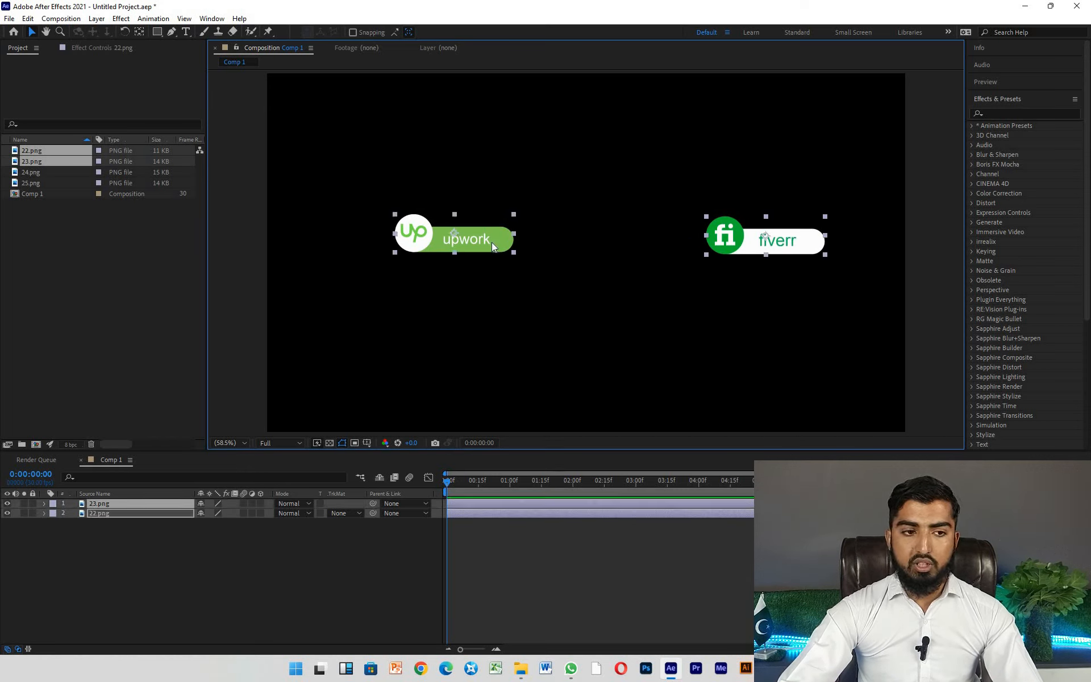
left_click(104, 574)
left_click_drag(114, 537, 110, 503)
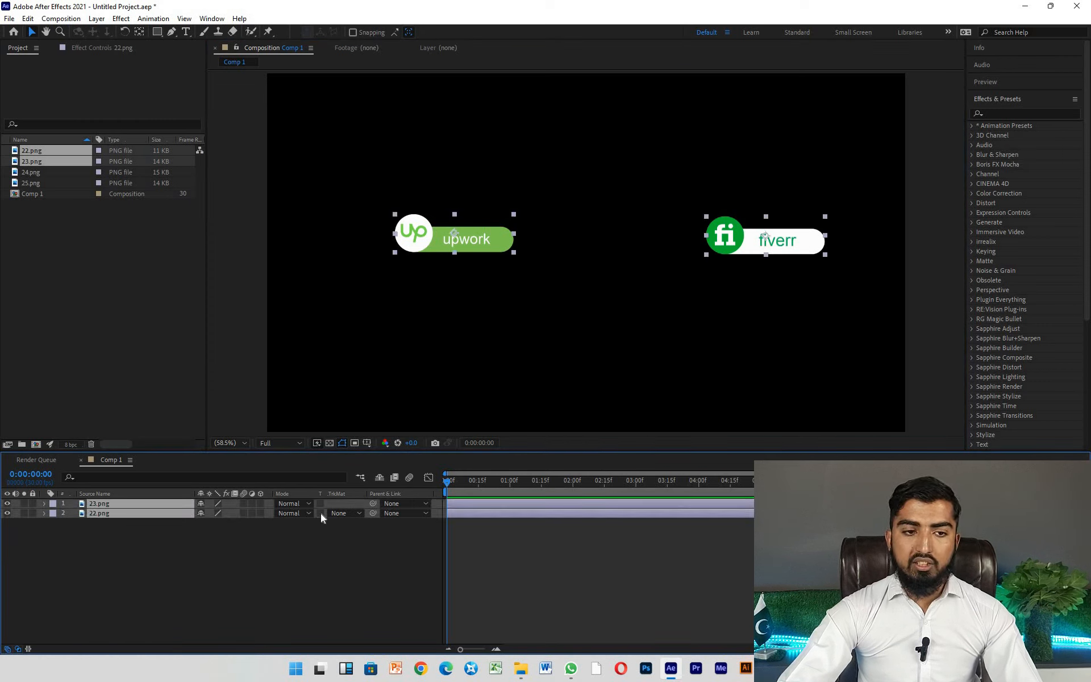
left_click(260, 513)
left_click(247, 577)
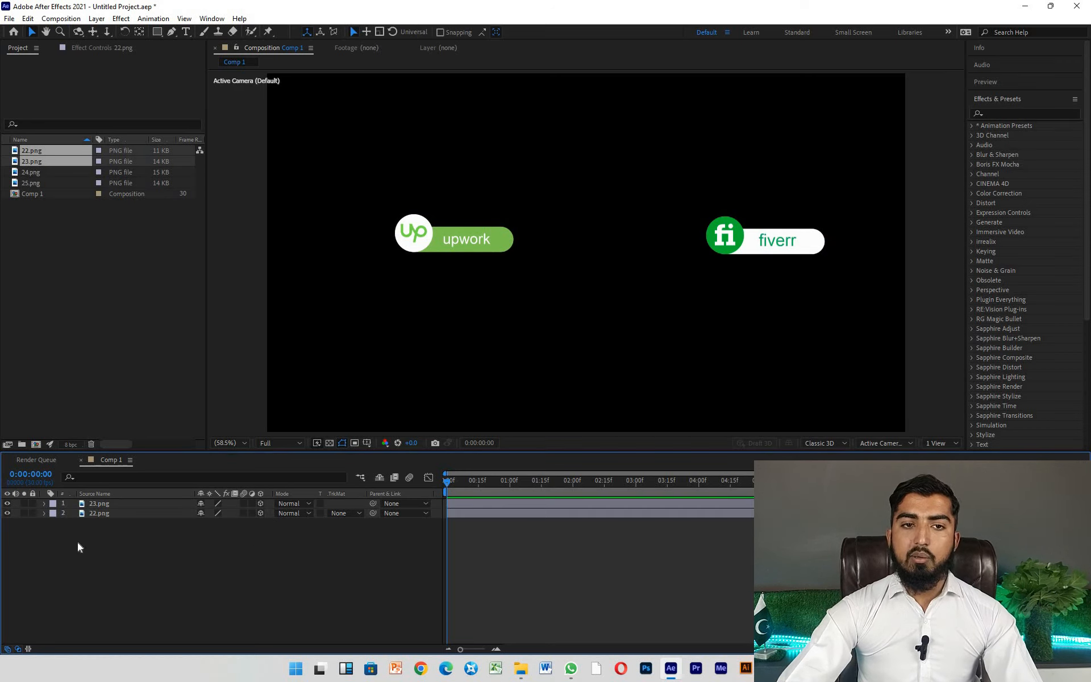
- Set the composition viewer to 2 Views and compare each logo layer in the Top and Active Camera views
left_click(938, 443)
left_click(944, 464)
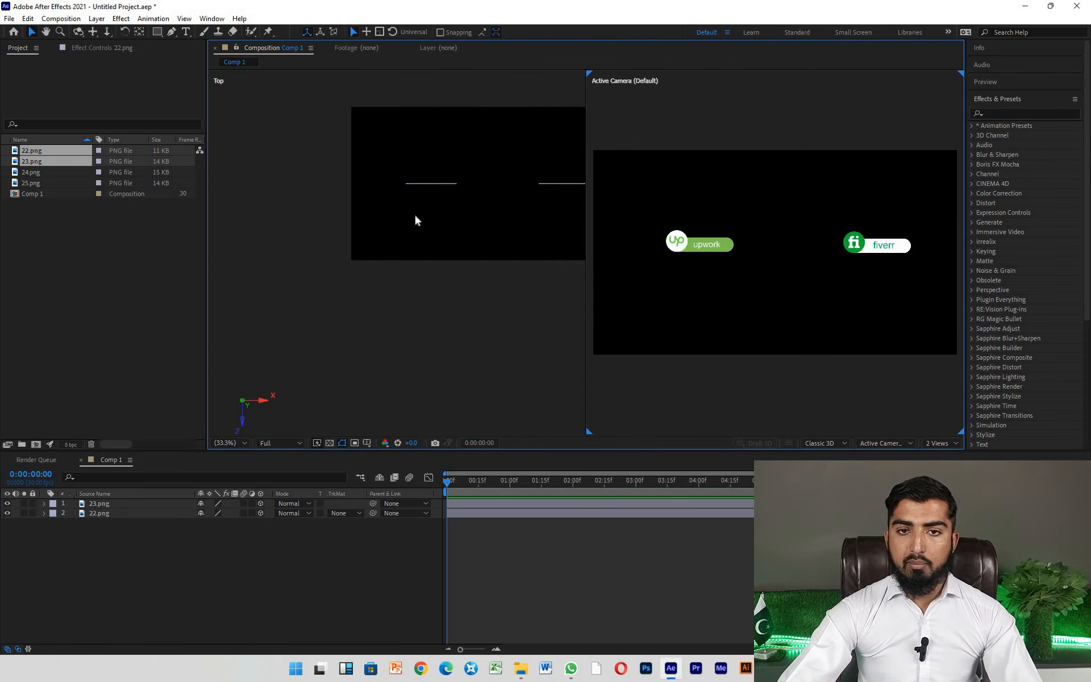
left_click(858, 240)
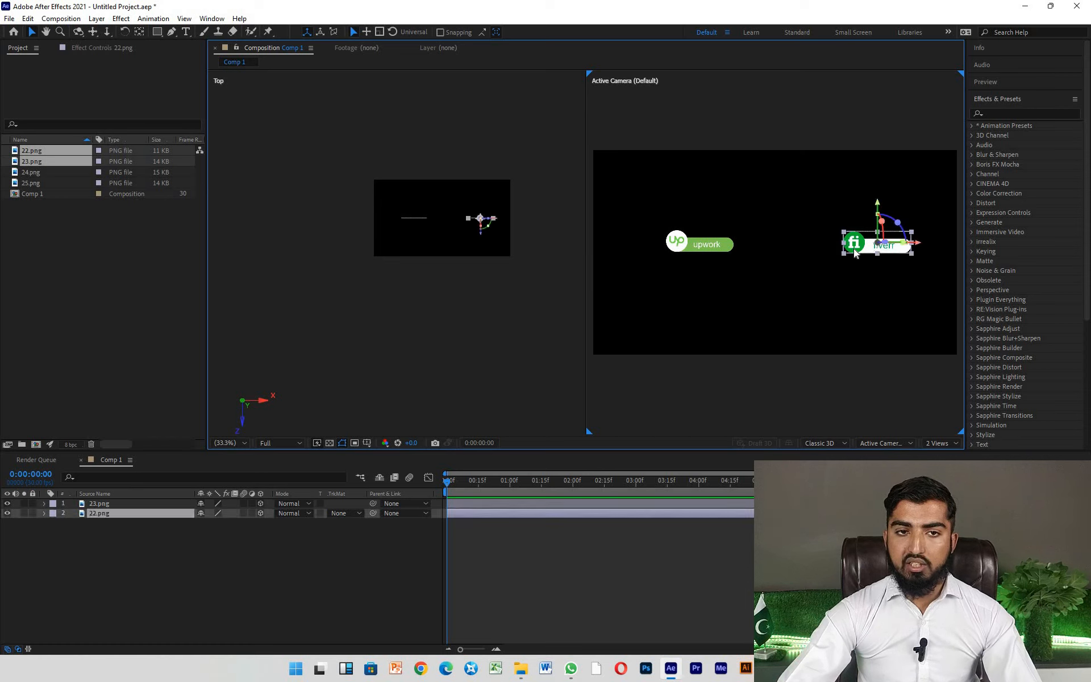
left_click(714, 247)
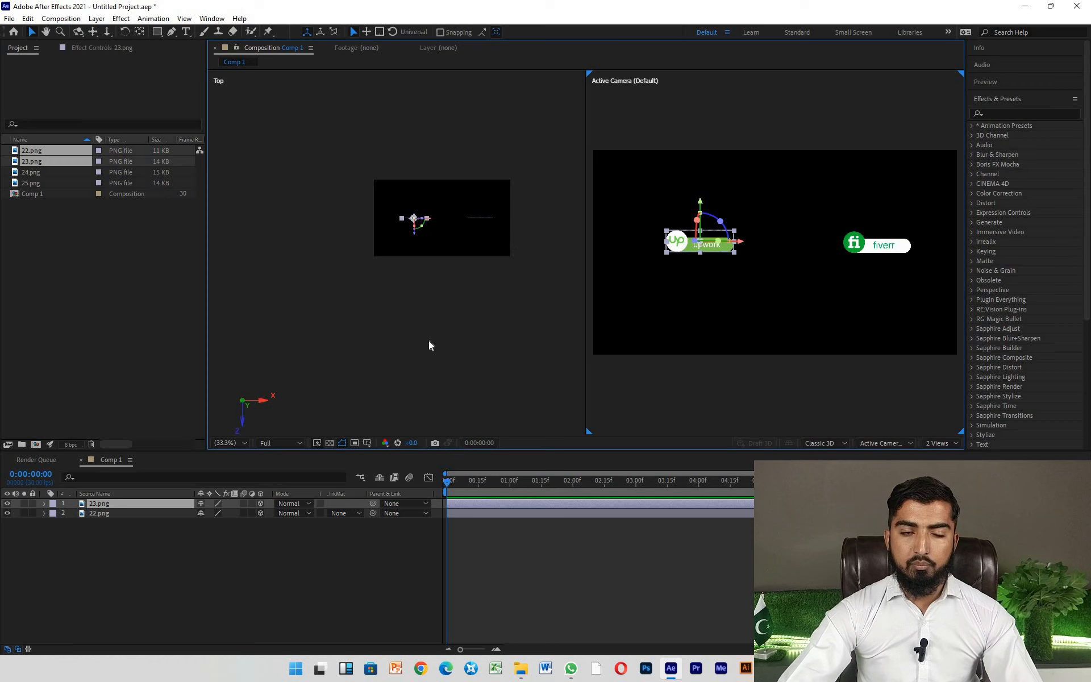
left_click(228, 549)
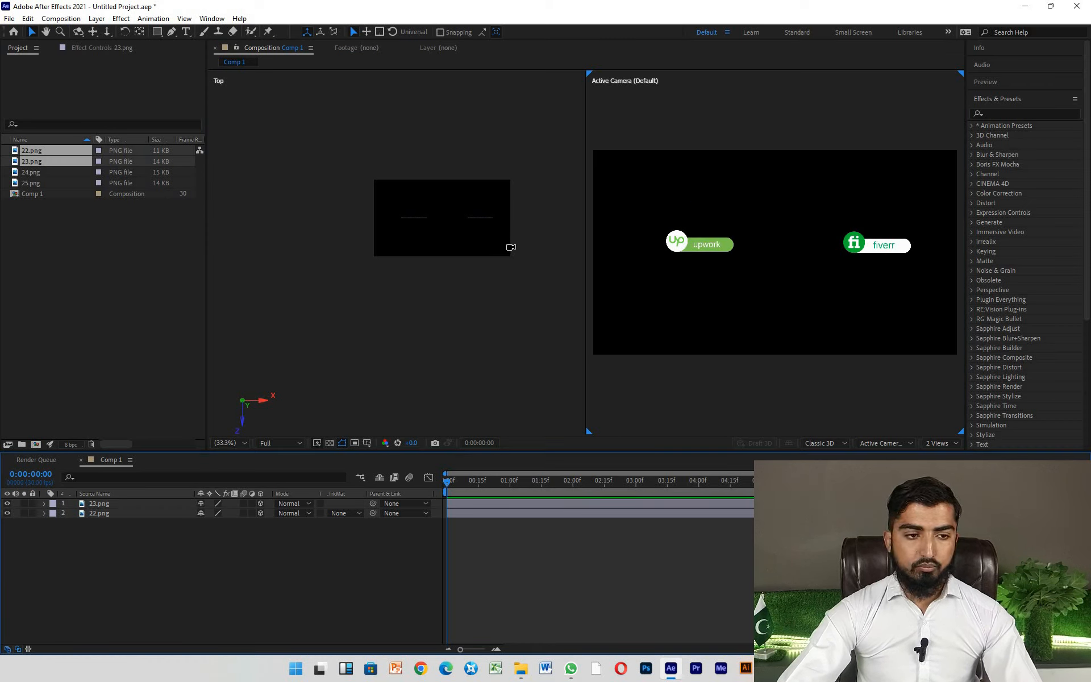
- Add a white spot light to the composition with 100% intensity, a 90° cone angle and 50% cone feather, casting no shadows
right_click(94, 553)
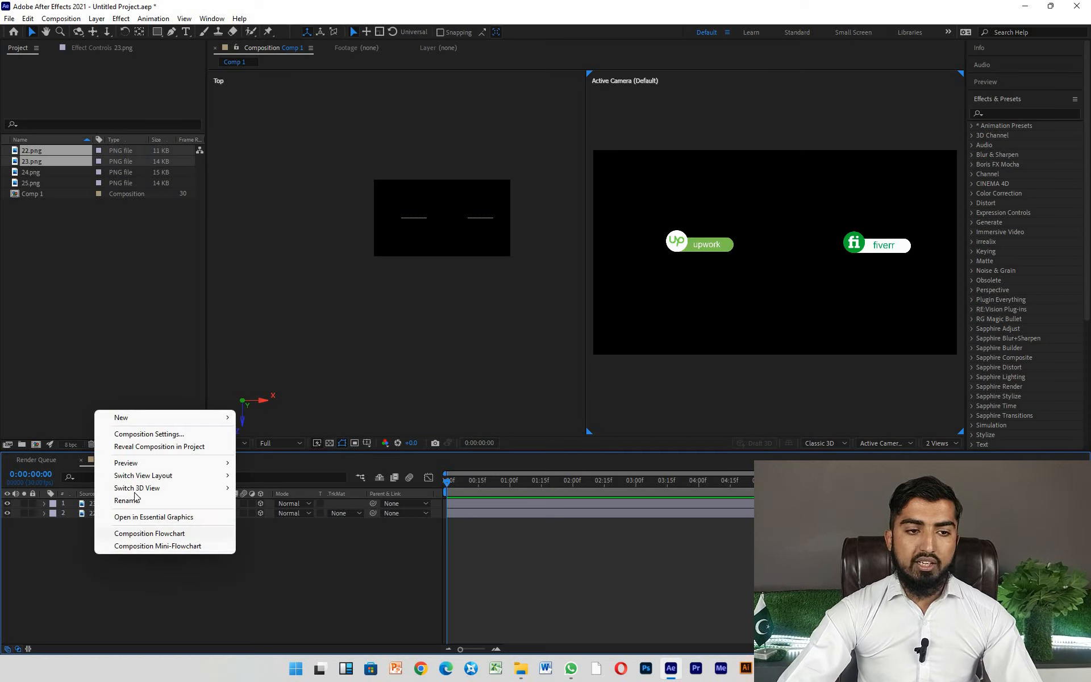
mouse_move(170, 423)
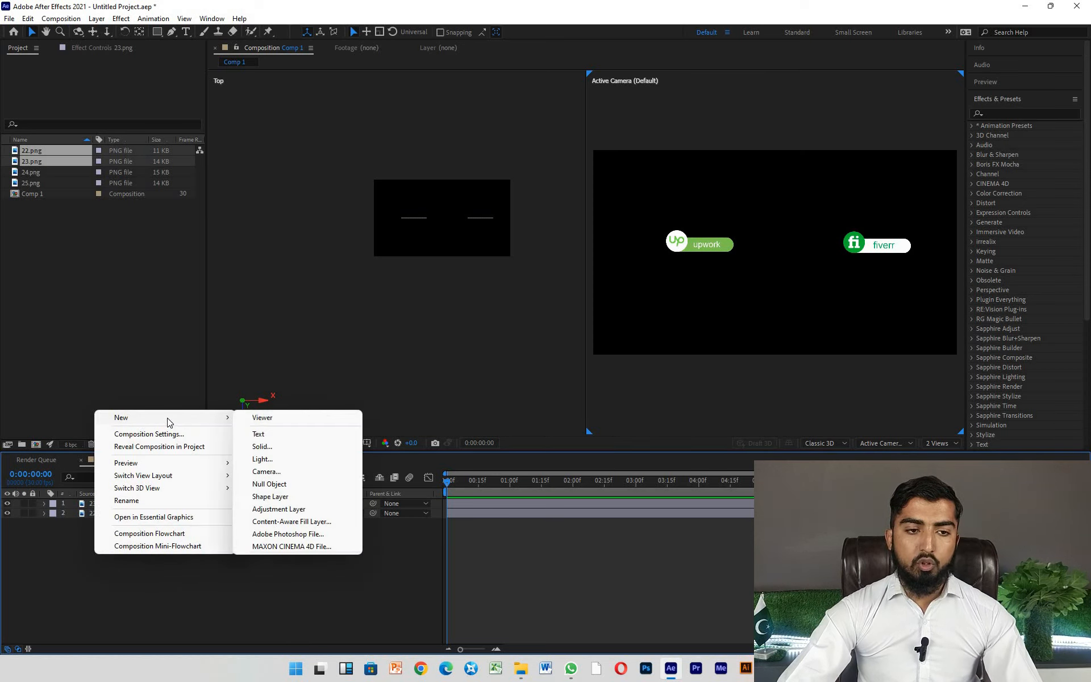
left_click(262, 459)
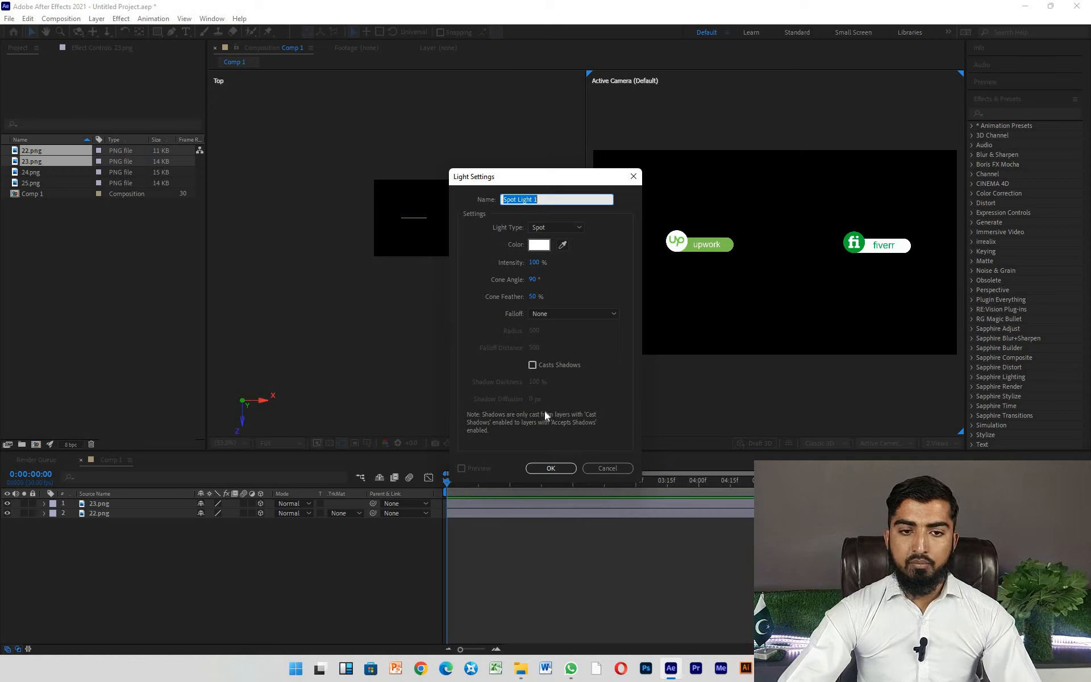
left_click(553, 470)
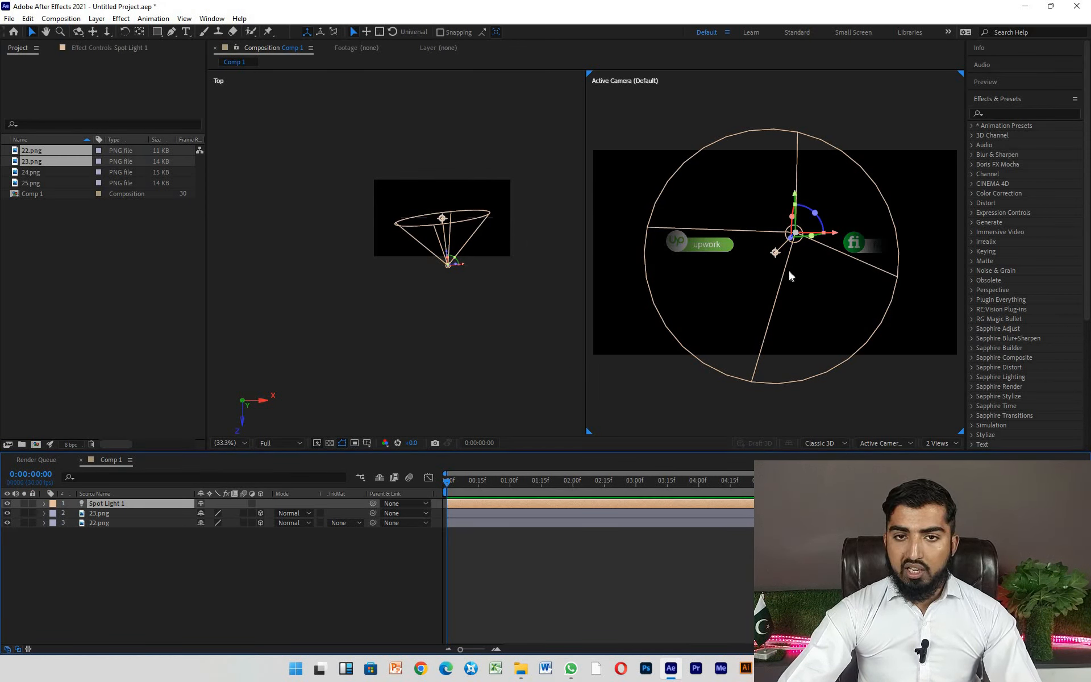
- Move the spot light slightly toward the fiverr logo in the Active Camera view
scroll(852, 226, "up", 3)
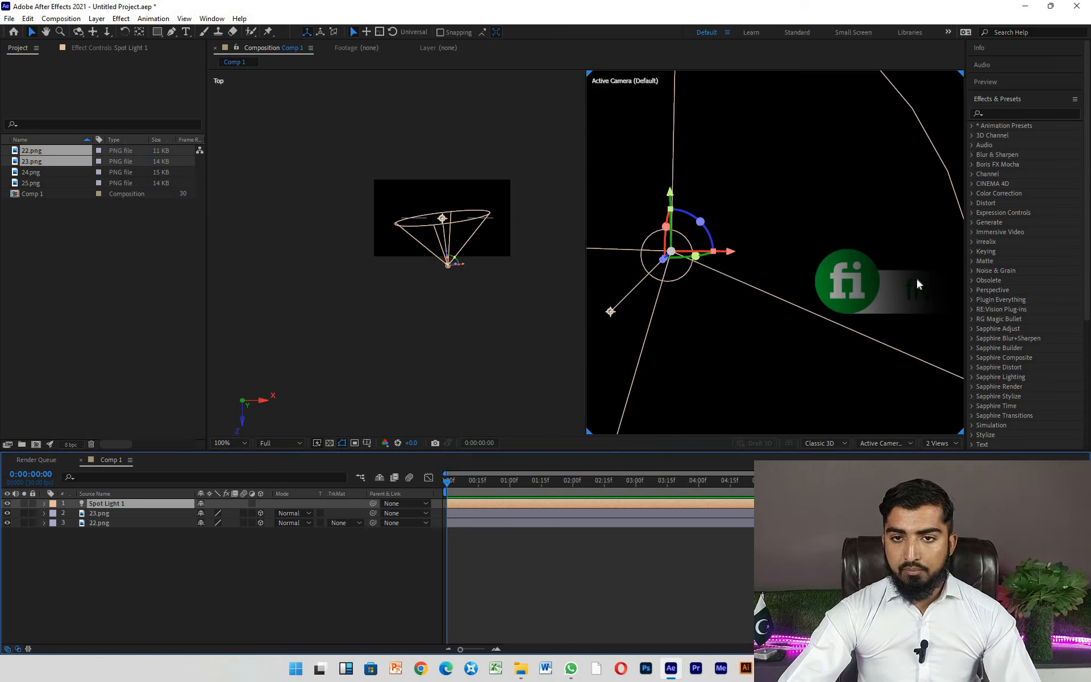
scroll(889, 266, "down", 3)
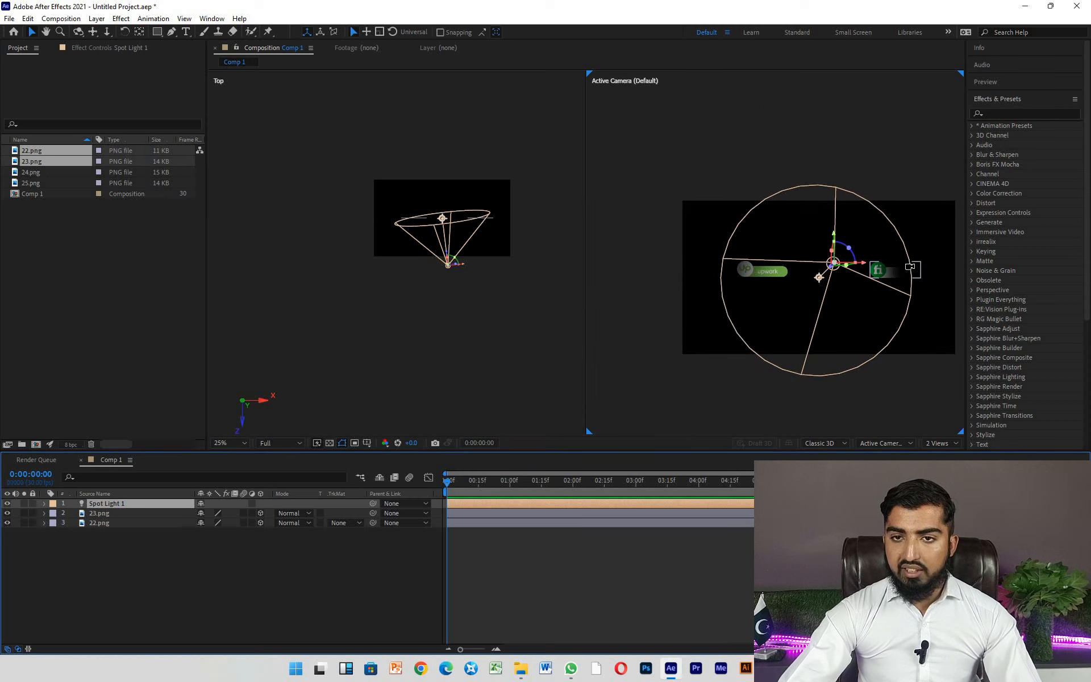
scroll(908, 266, "up", 1)
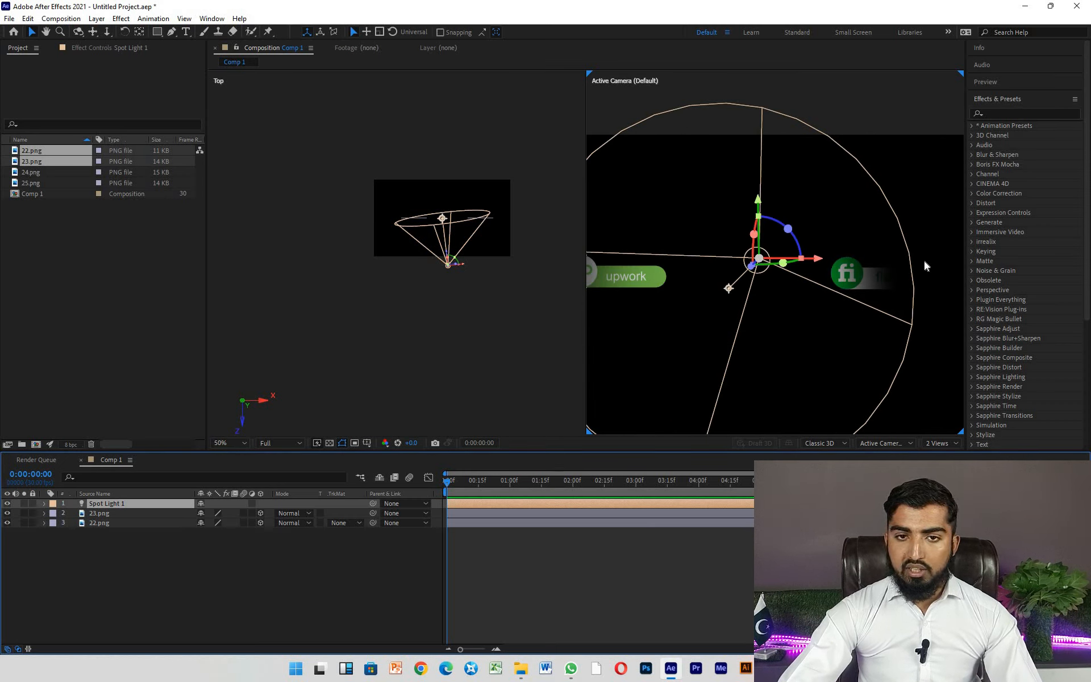
scroll(805, 299, "down", 2)
scroll(773, 301, "up", 2)
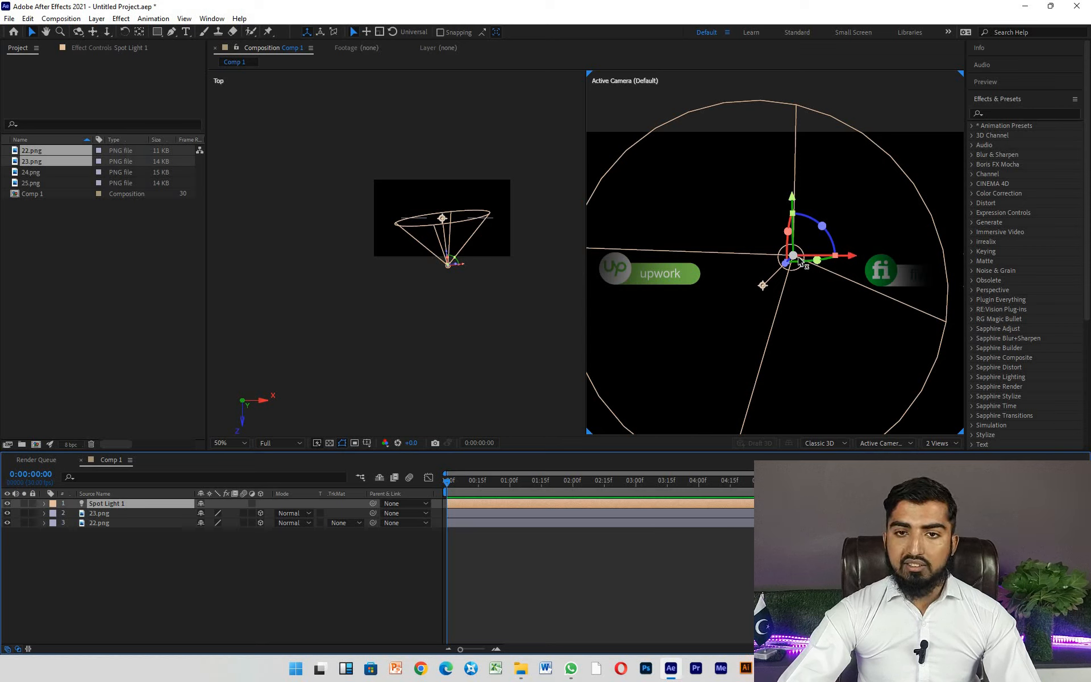
mouse_move(798, 260)
left_mouse_down()
mouse_move(820, 266)
mouse_move(733, 287)
mouse_move(773, 274)
mouse_move(706, 283)
mouse_move(670, 253)
mouse_move(741, 238)
mouse_move(801, 250)
mouse_move(747, 250)
mouse_move(811, 250)
left_mouse_up()
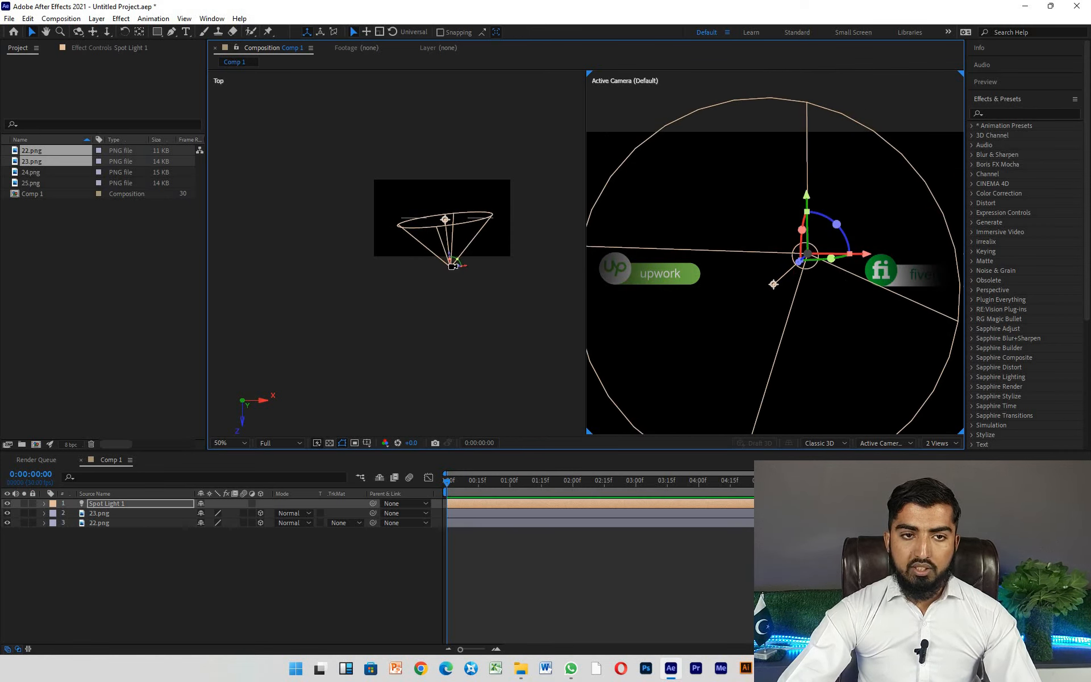
- Move the spot light across in the Top view so that it shines on the upwork logo
scroll(452, 266, "up", 2)
left_click_drag(450, 267, 392, 273)
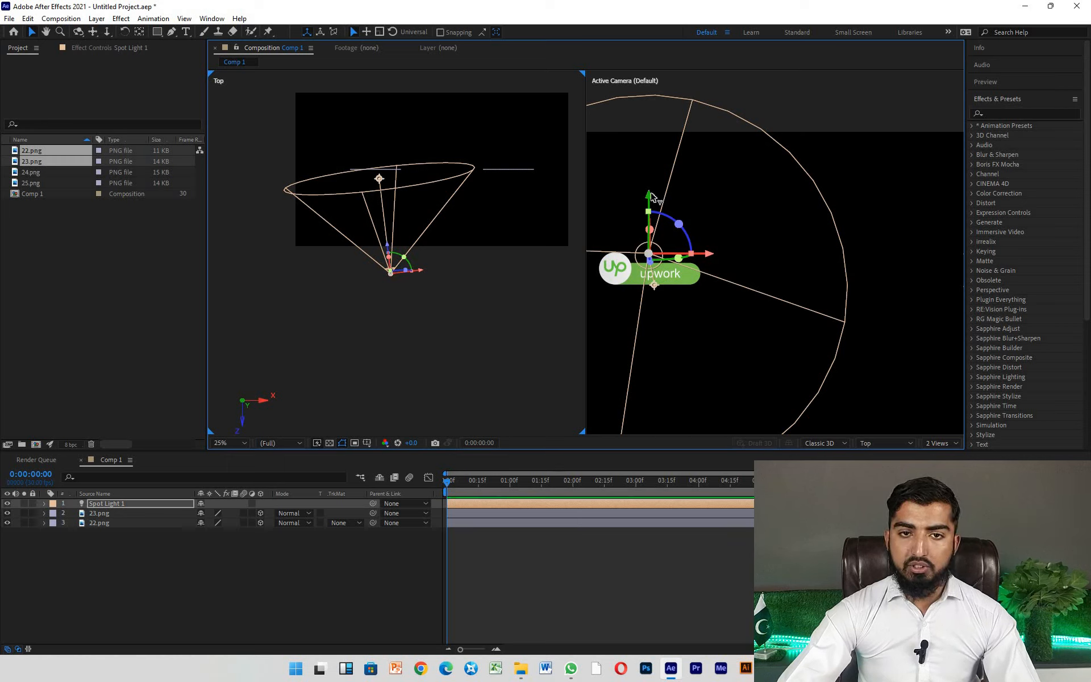
mouse_move(648, 205)
left_mouse_down()
mouse_move(642, 96)
mouse_move(653, 227)
left_mouse_up()
- Move the spot light back between the two logos, nearer to the fiverr logo, in the Top view
scroll(685, 201, "down", 4)
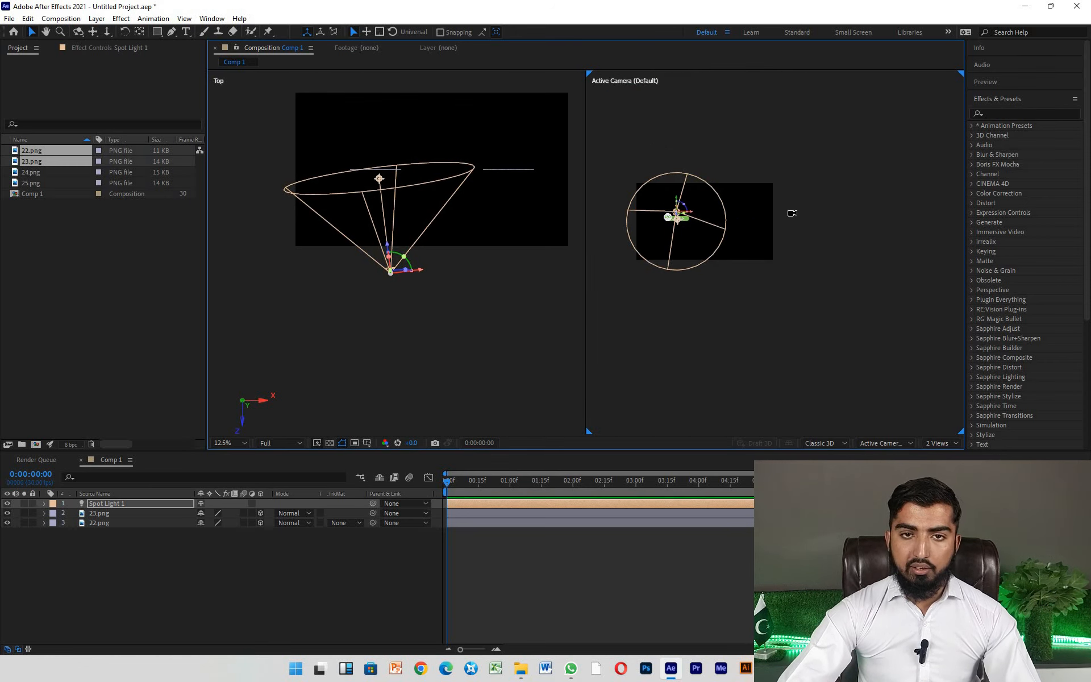
scroll(750, 215, "up", 2)
scroll(710, 209, "down", 2)
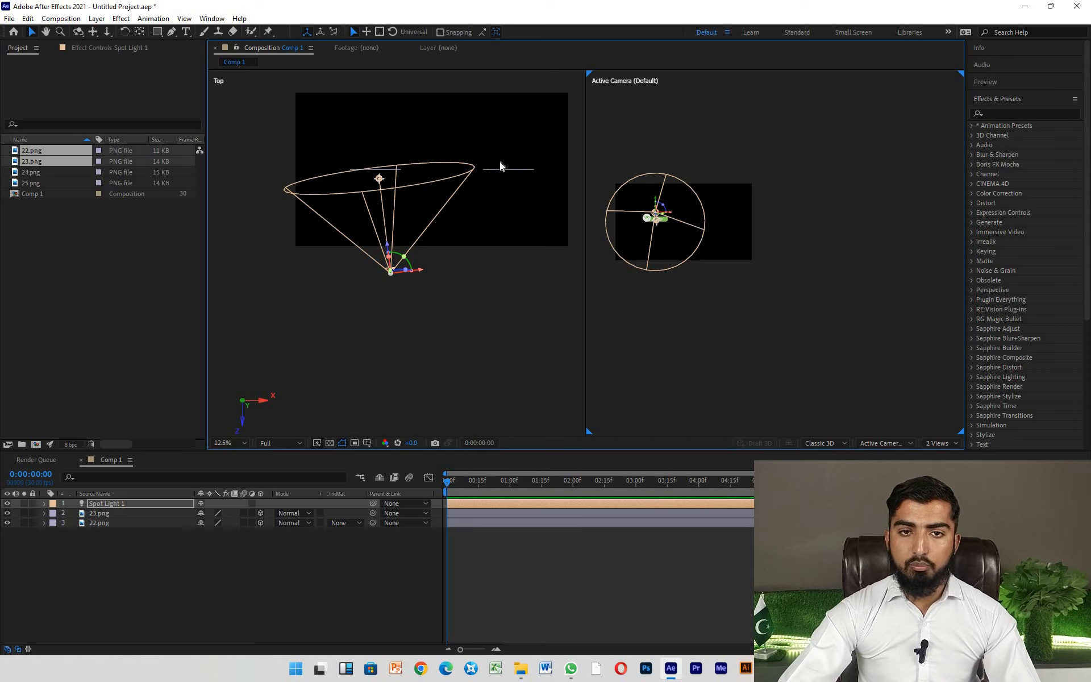
scroll(633, 233, "up", 4)
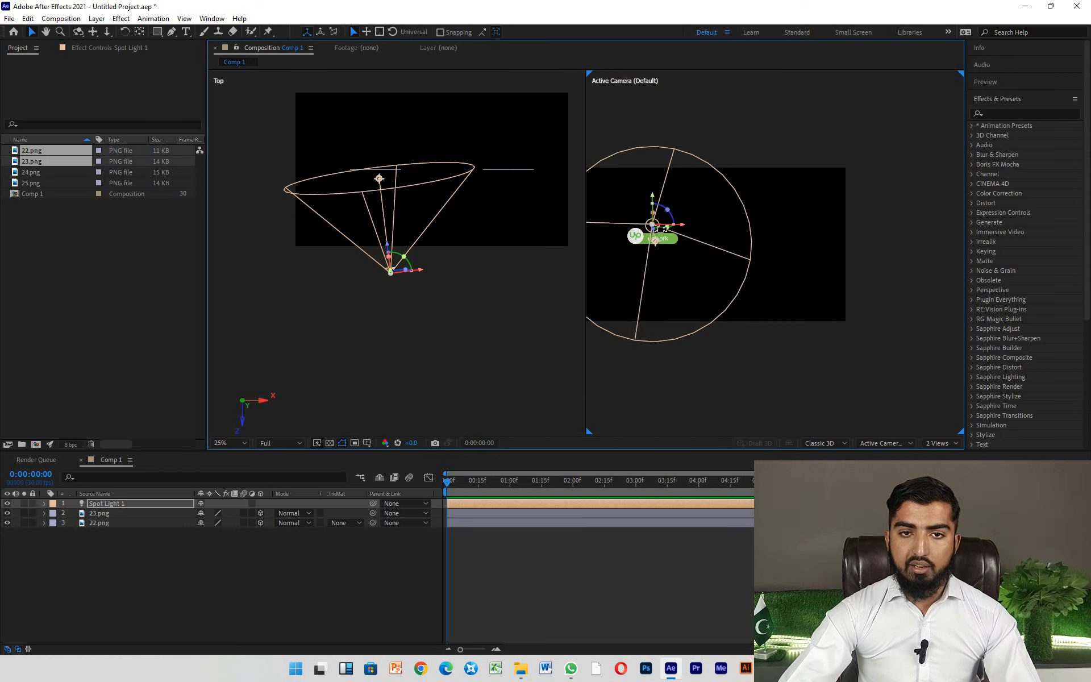
scroll(679, 267, "down", 2)
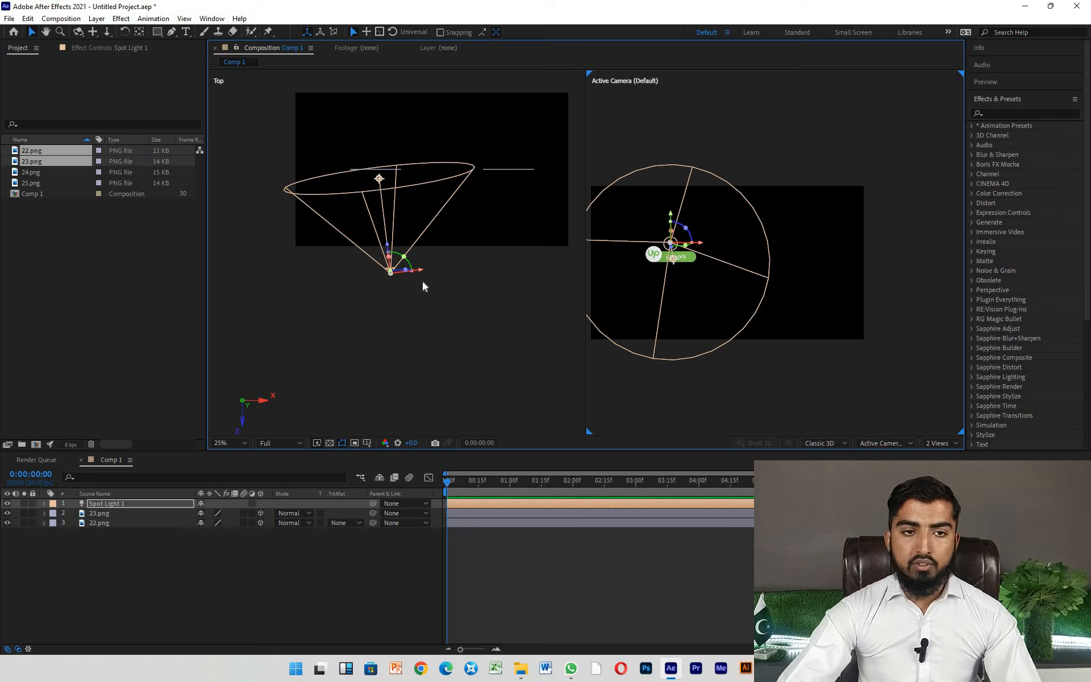
left_click_drag(391, 271, 456, 277)
- Expand the spot light's Light Options and widen the cone angle to 102°
left_click(44, 504)
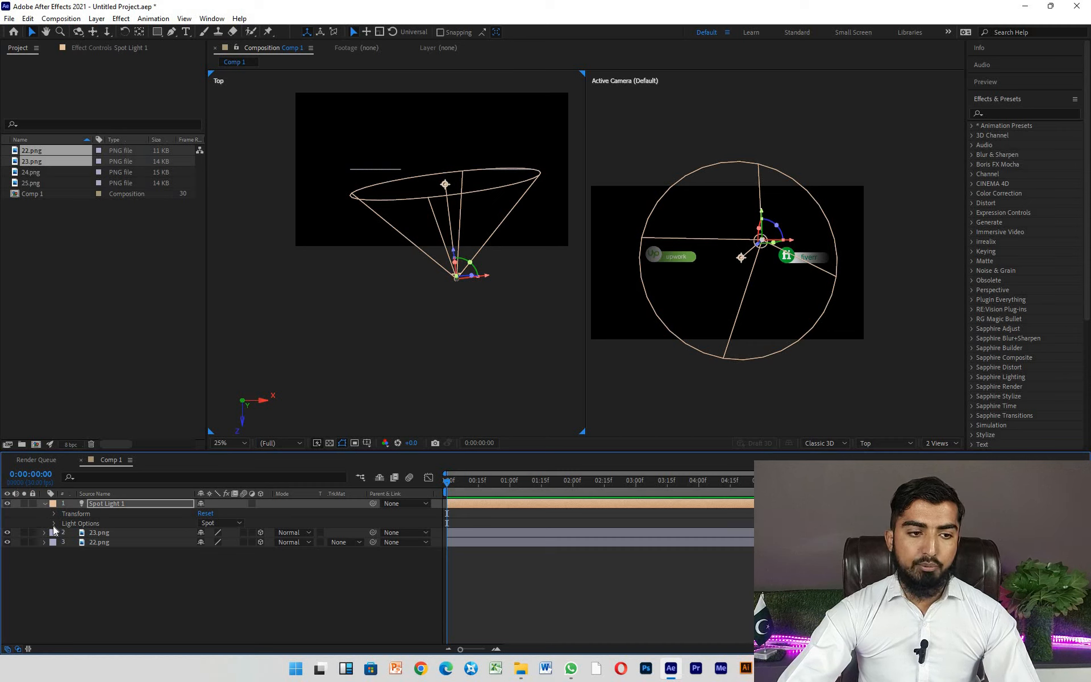
left_click(54, 523)
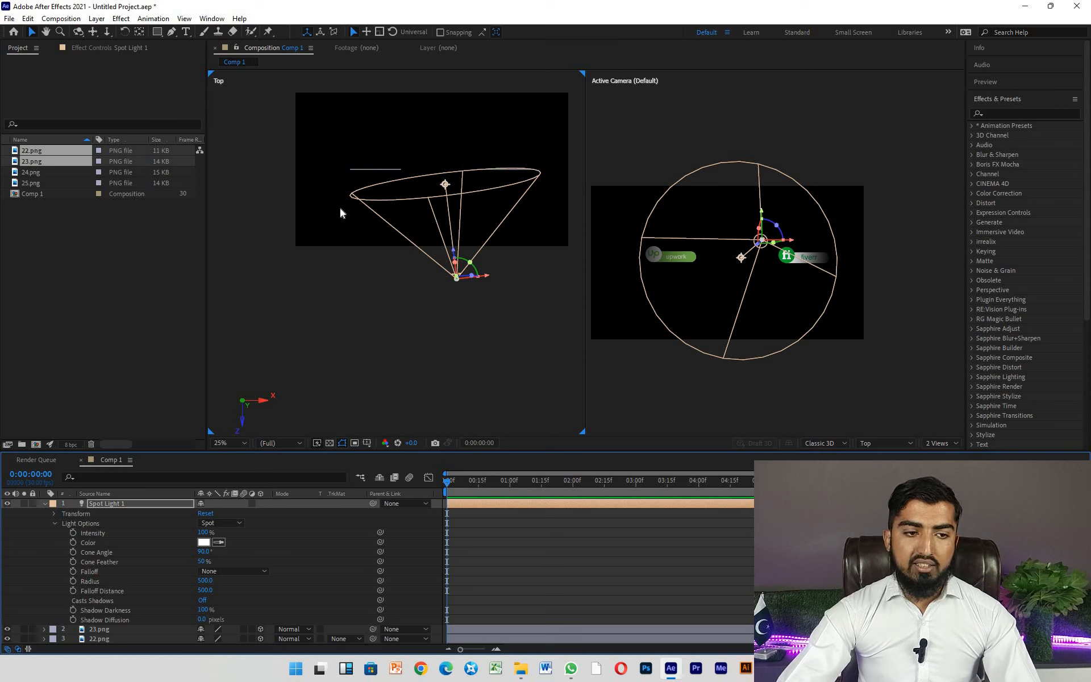
mouse_move(206, 553)
left_mouse_down()
mouse_move(222, 552)
mouse_move(189, 555)
mouse_move(214, 553)
left_mouse_up()
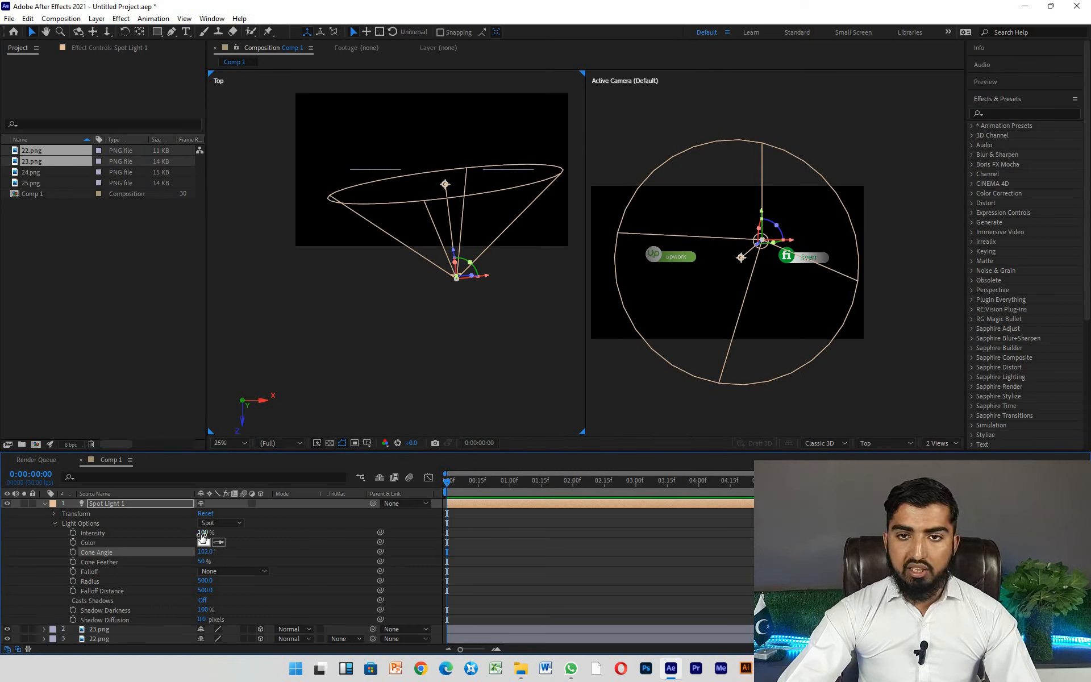
- Try the spot light's intensity at about 373% and 76%, and reset it to 100%
left_click_drag(203, 534, 347, 523)
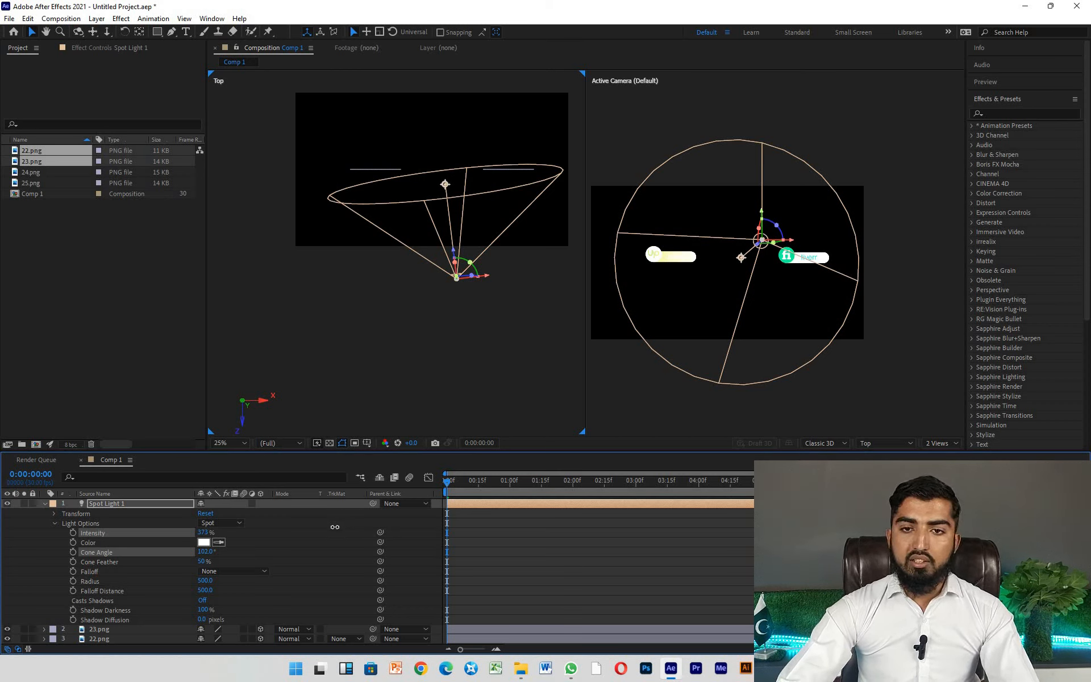
left_click_drag(301, 529, 191, 538)
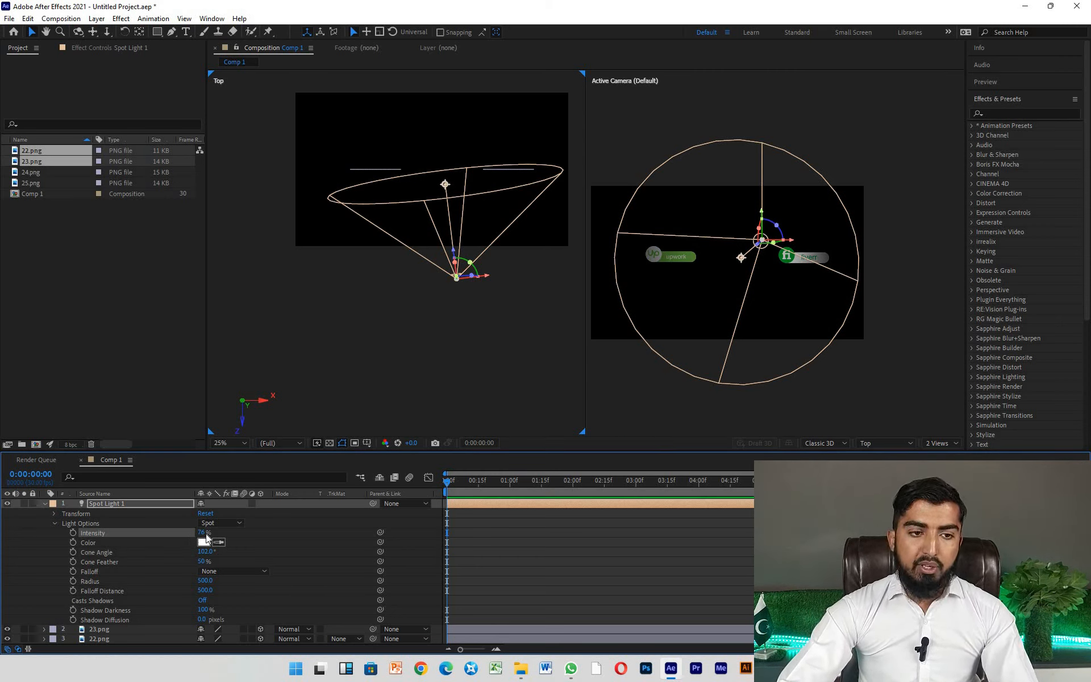
left_click(203, 534)
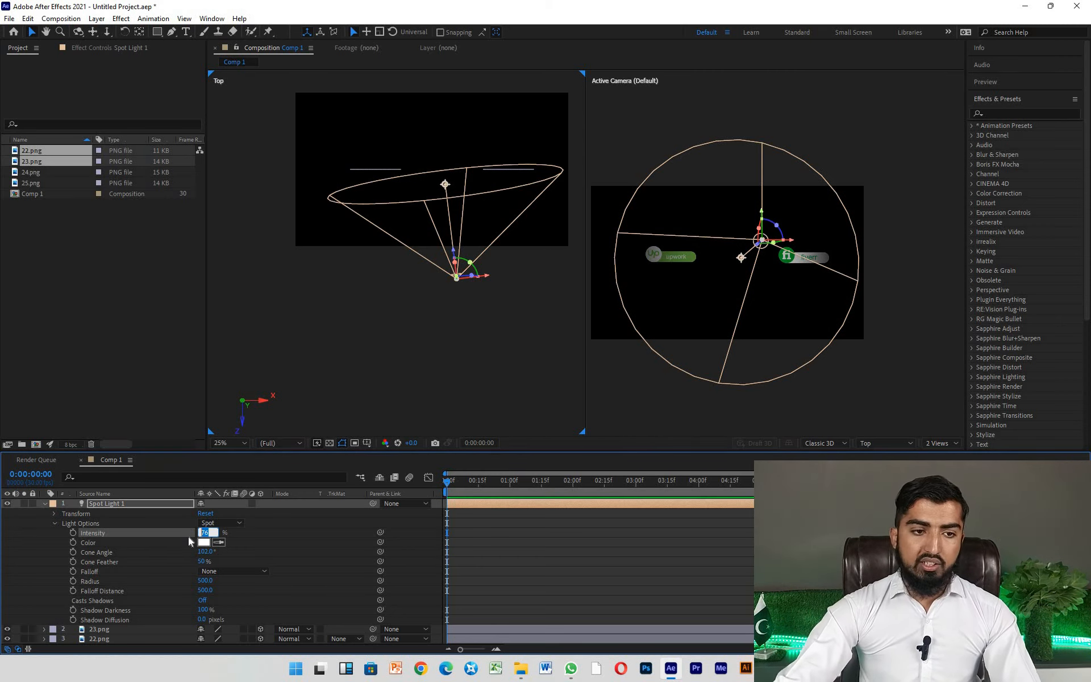
type("100")
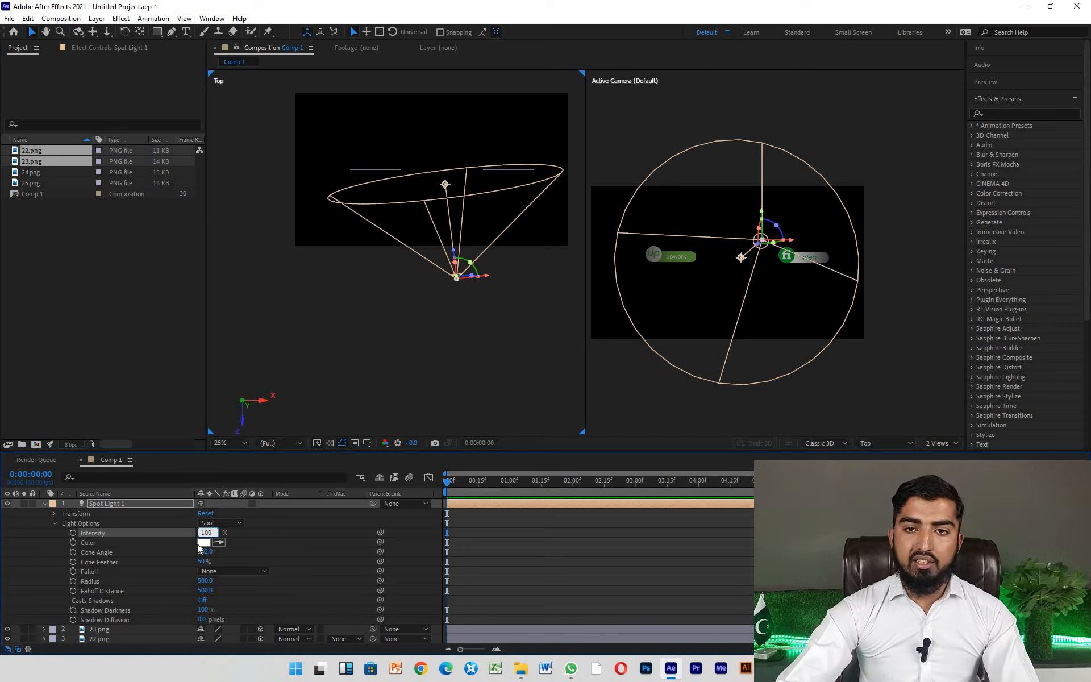
- Try the spot light in red (FF0000) and in yellow (FFCC00)
left_click(204, 542)
left_click(841, 267)
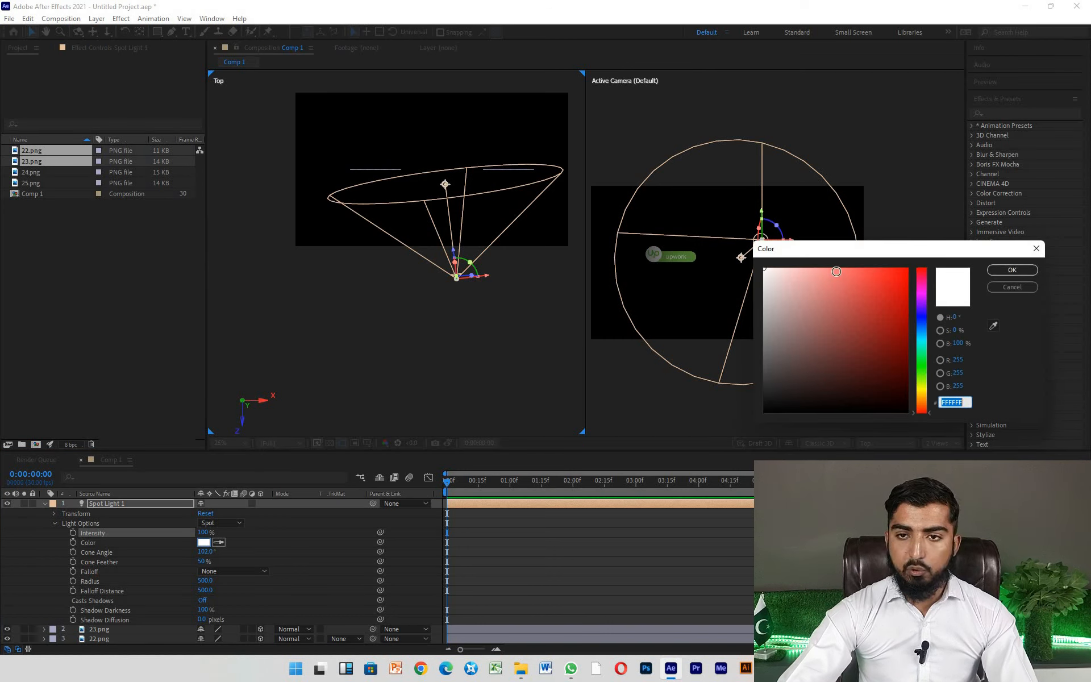
left_click_drag(850, 262, 938, 249)
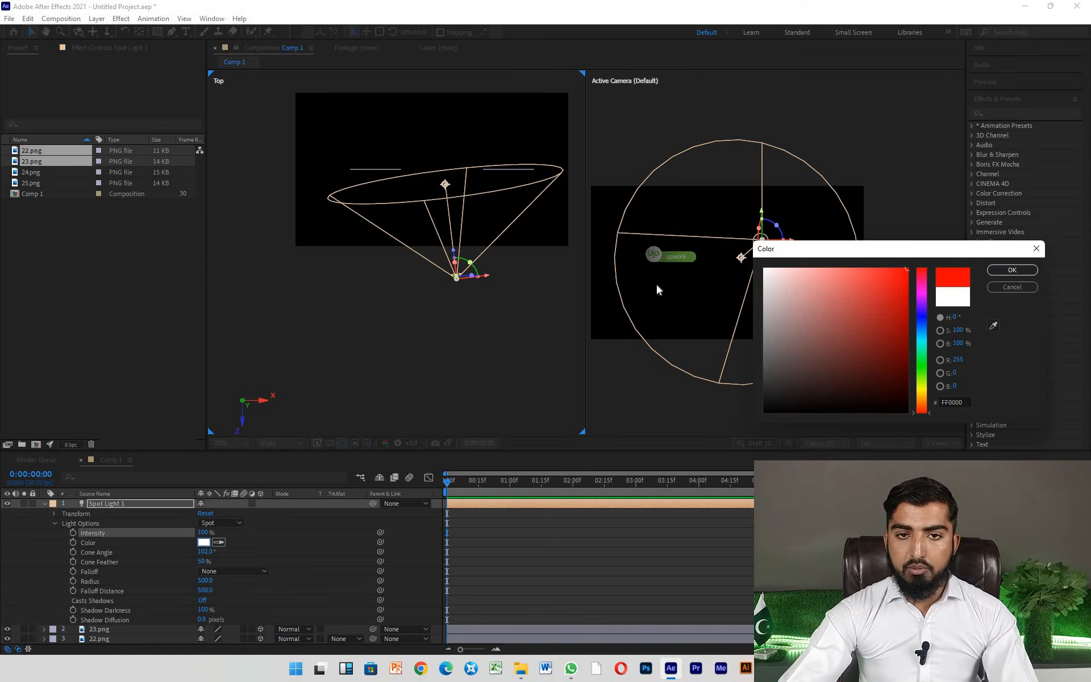
left_click(1011, 270)
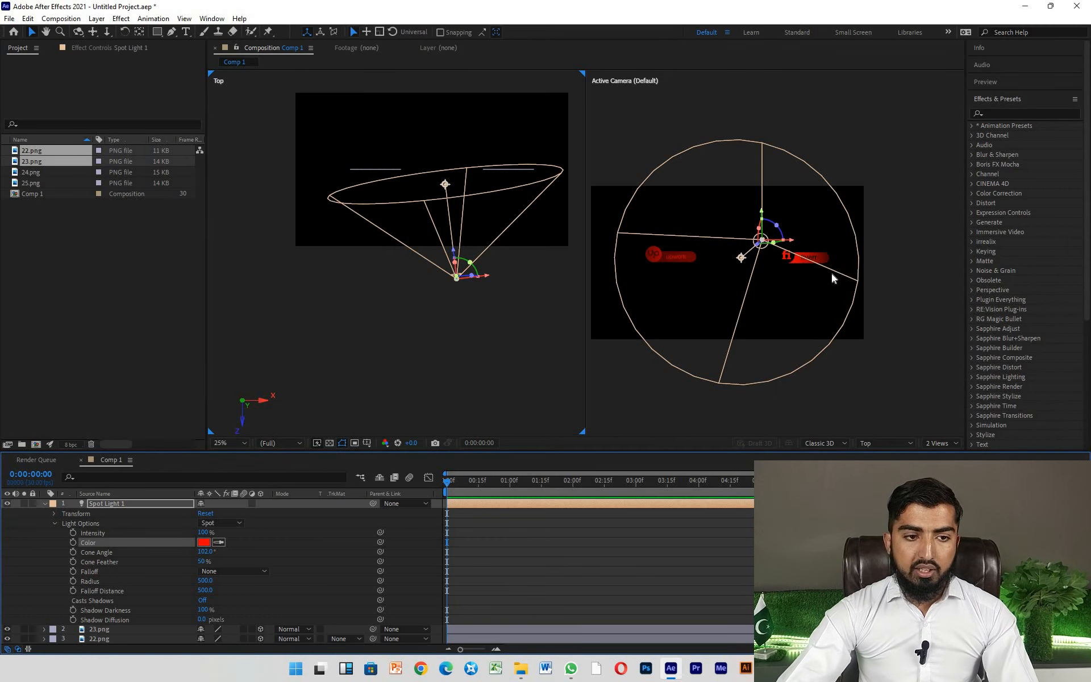
left_click(204, 542)
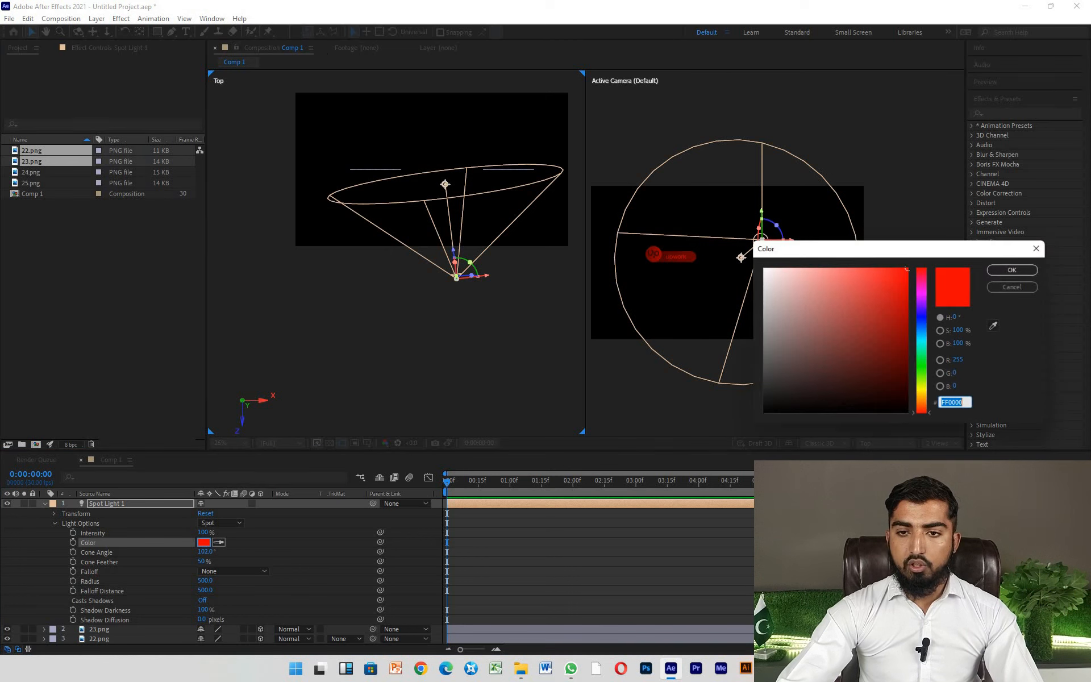
left_click(925, 394)
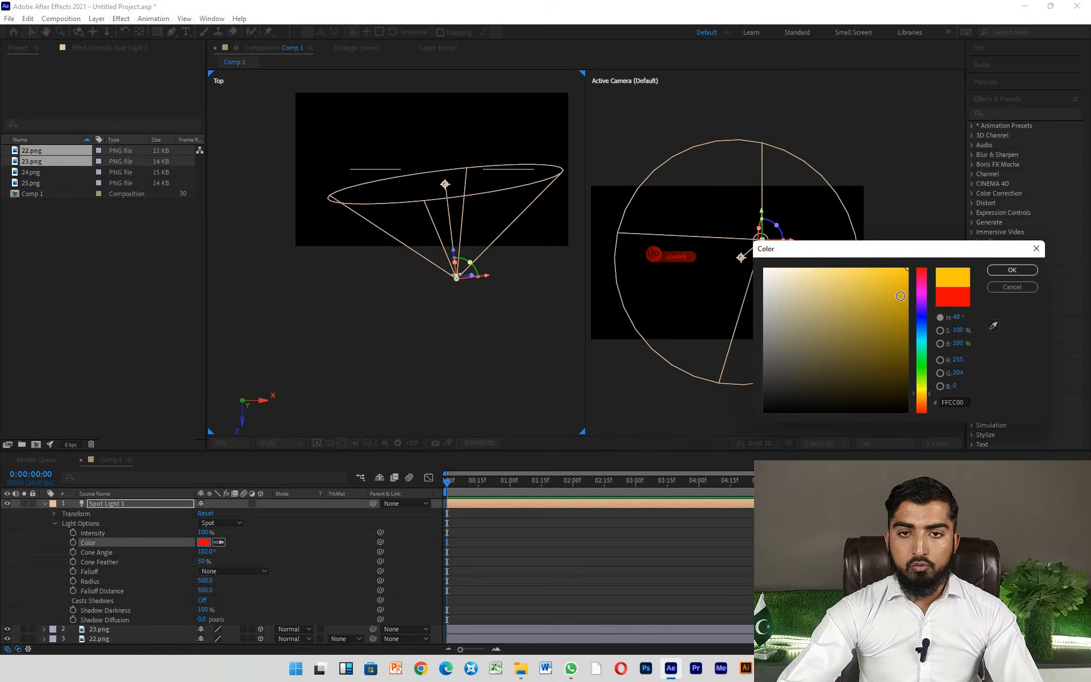
left_click(1008, 270)
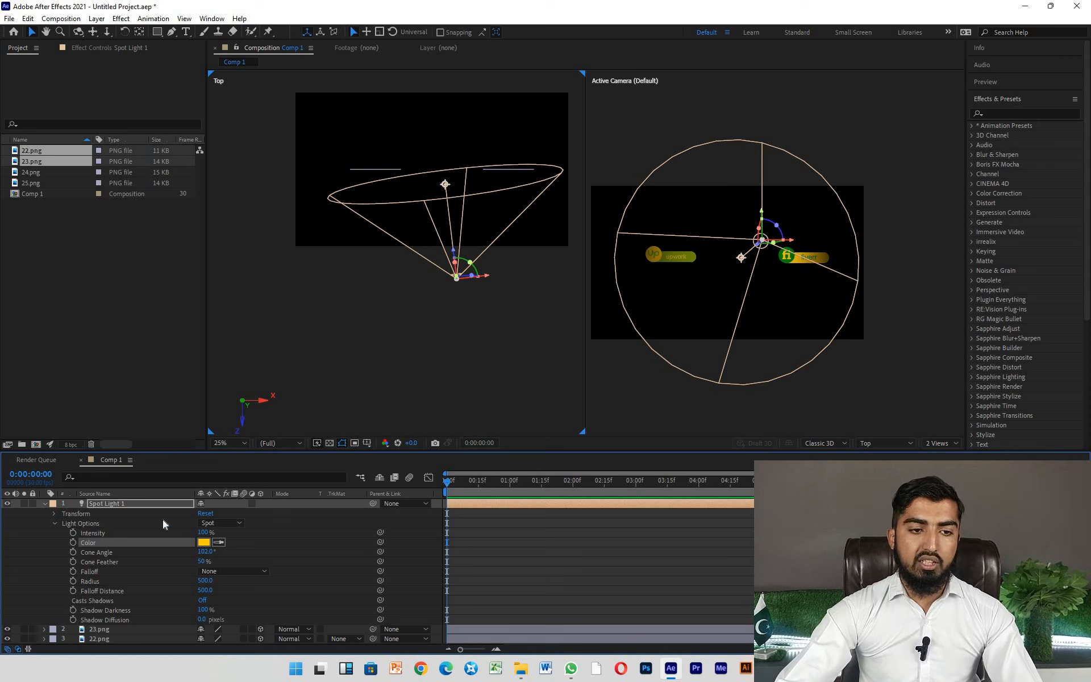
- Set the spot light's color back to white
left_click(205, 544)
left_click_drag(809, 285, 717, 222)
left_click(1003, 273)
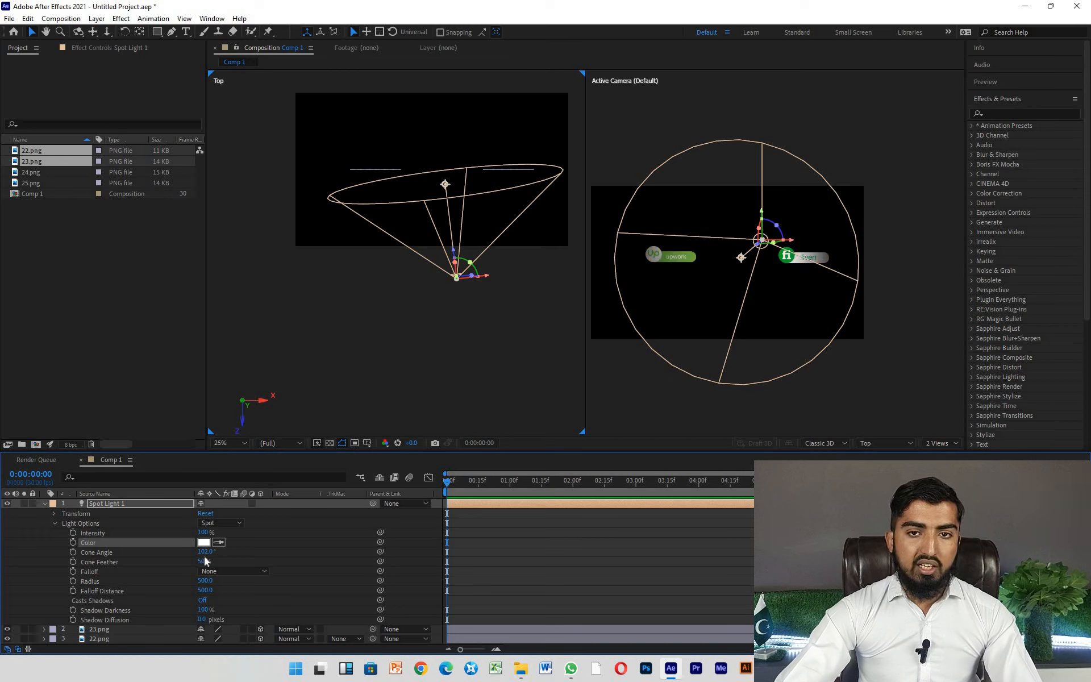
- Narrow the spot light's cone angle to 72° and move the light in front of the upwork logo
left_click_drag(204, 551, 185, 554)
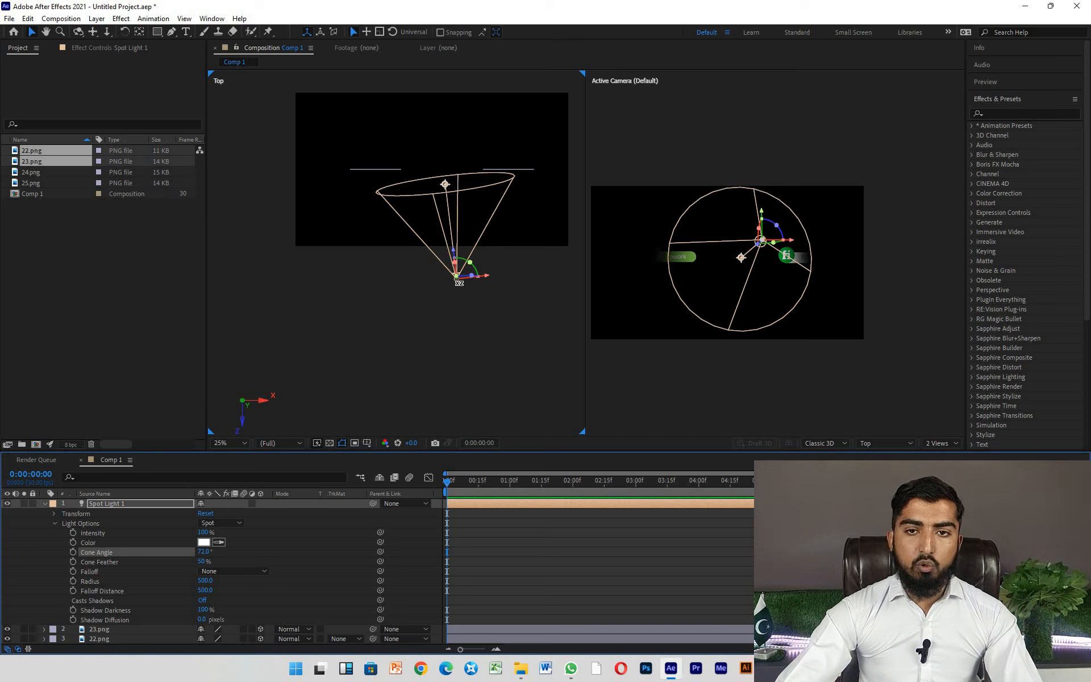
left_click_drag(471, 279, 378, 286)
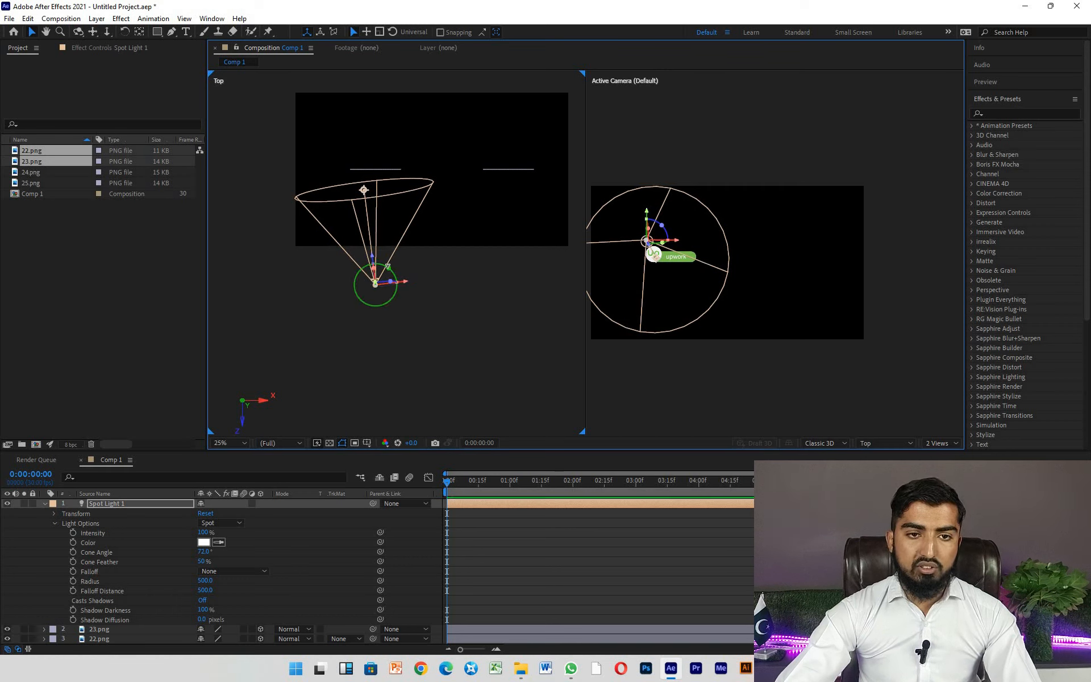
- Rotate the spot light in the Top view to a Y orientation of about 4.9°, accepting the auto-orientation warning
left_click(390, 266)
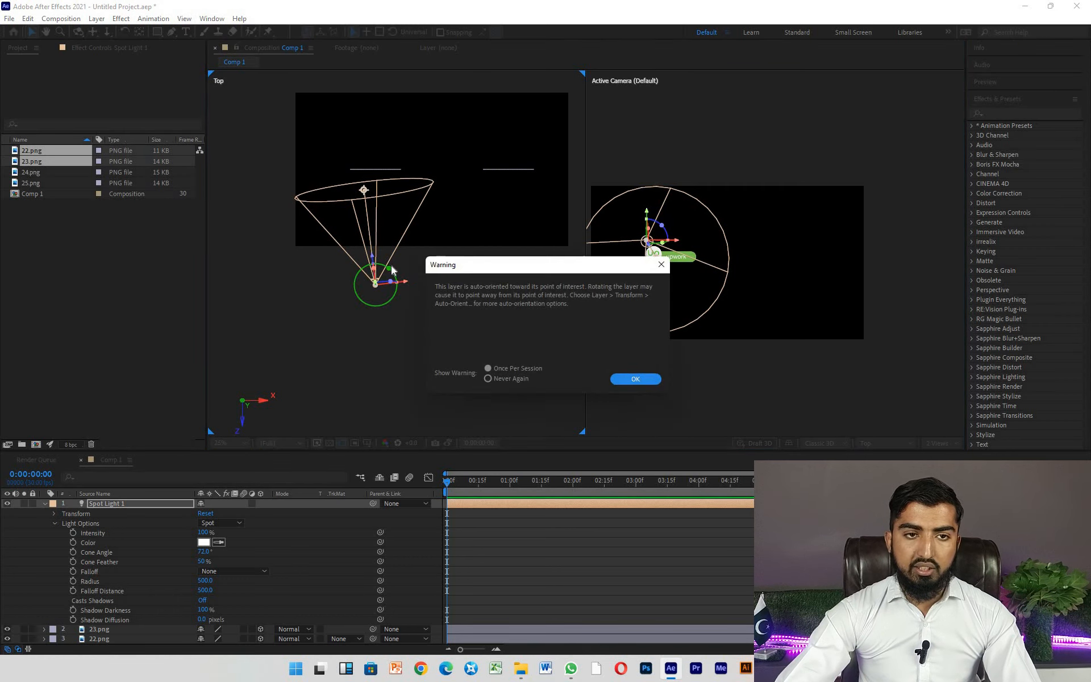
left_click(634, 379)
left_click_drag(388, 268, 378, 265)
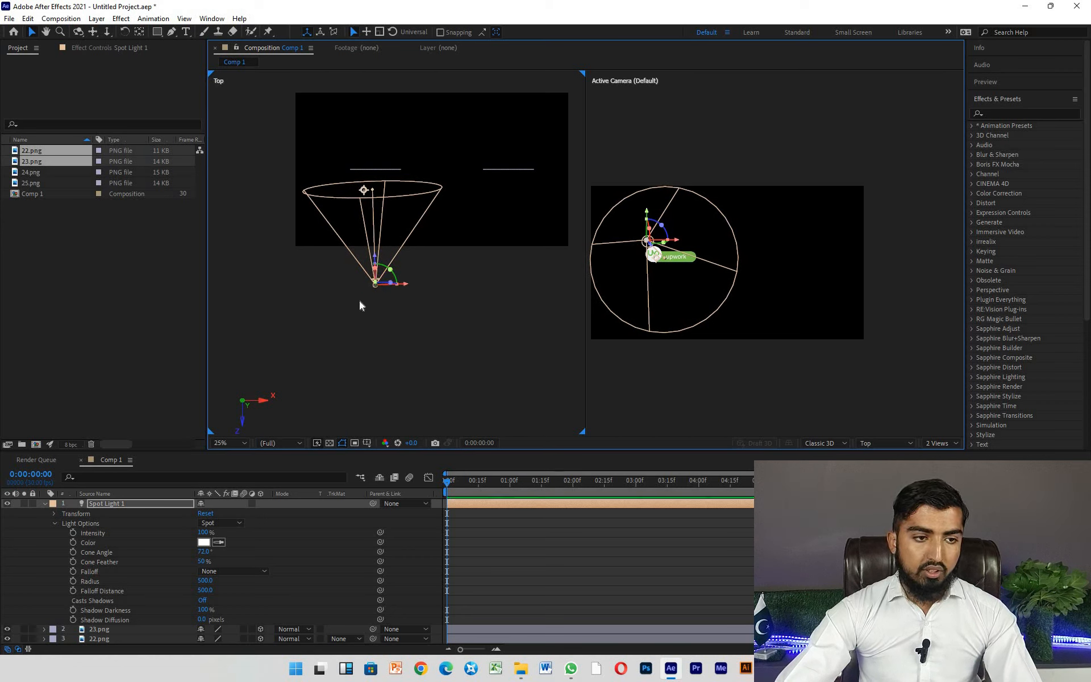
- Expand the spot light's Transform properties and move the light to about 533.9, 434.6, -754.9, closer to the upwork logo
left_click(53, 524)
left_click(54, 512)
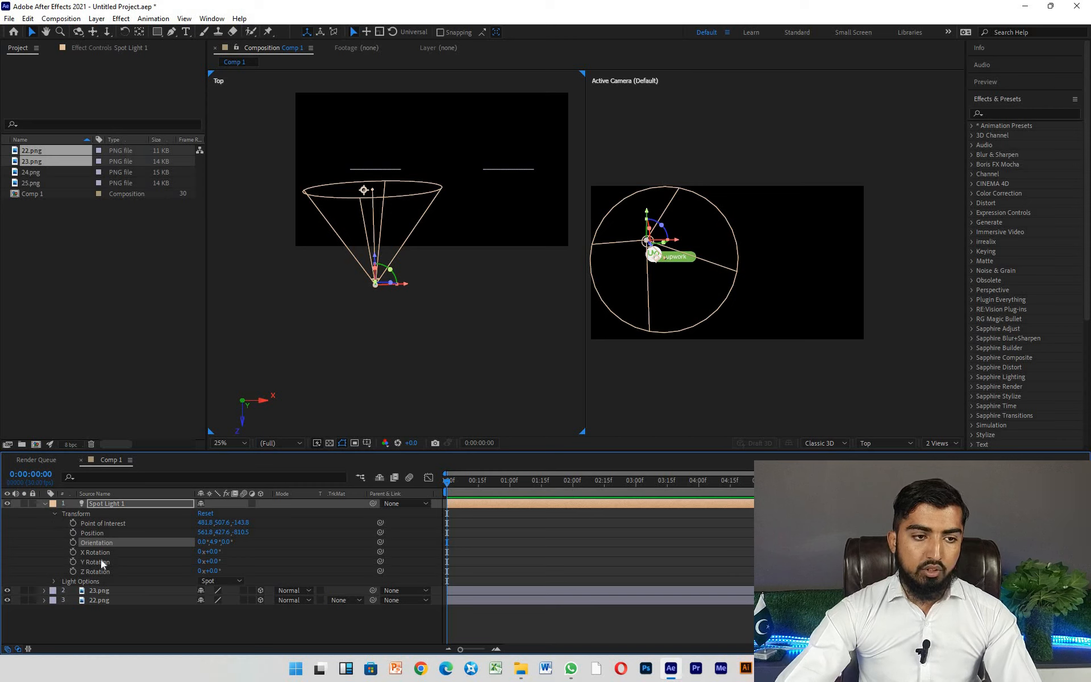
left_click(121, 524)
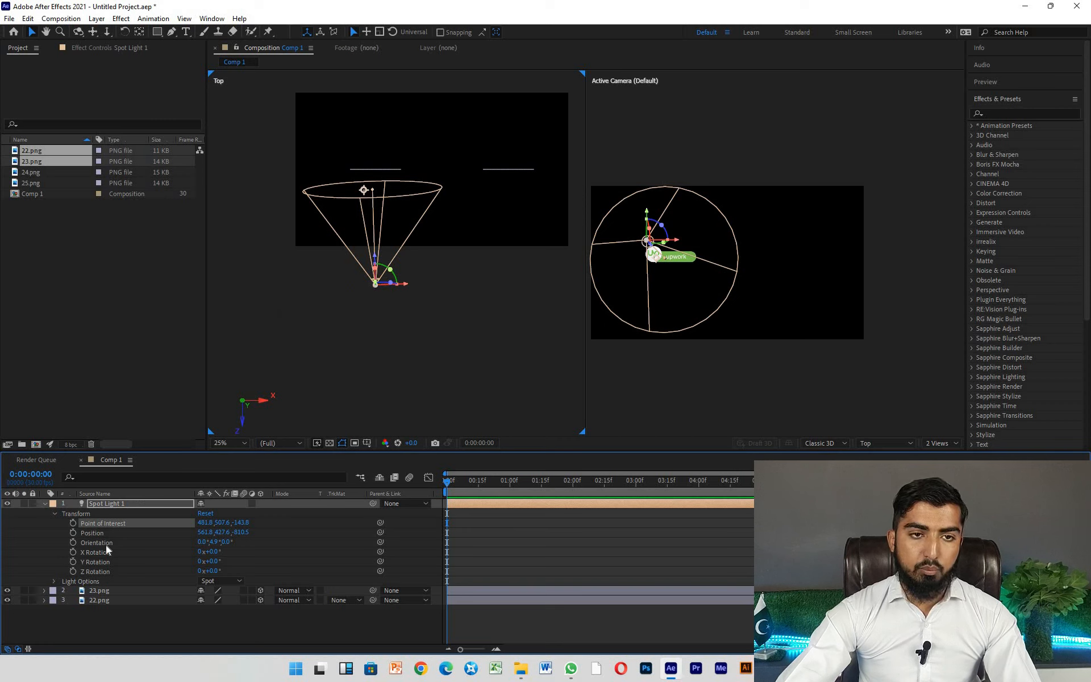
left_click_drag(398, 283, 370, 276)
left_click(368, 179)
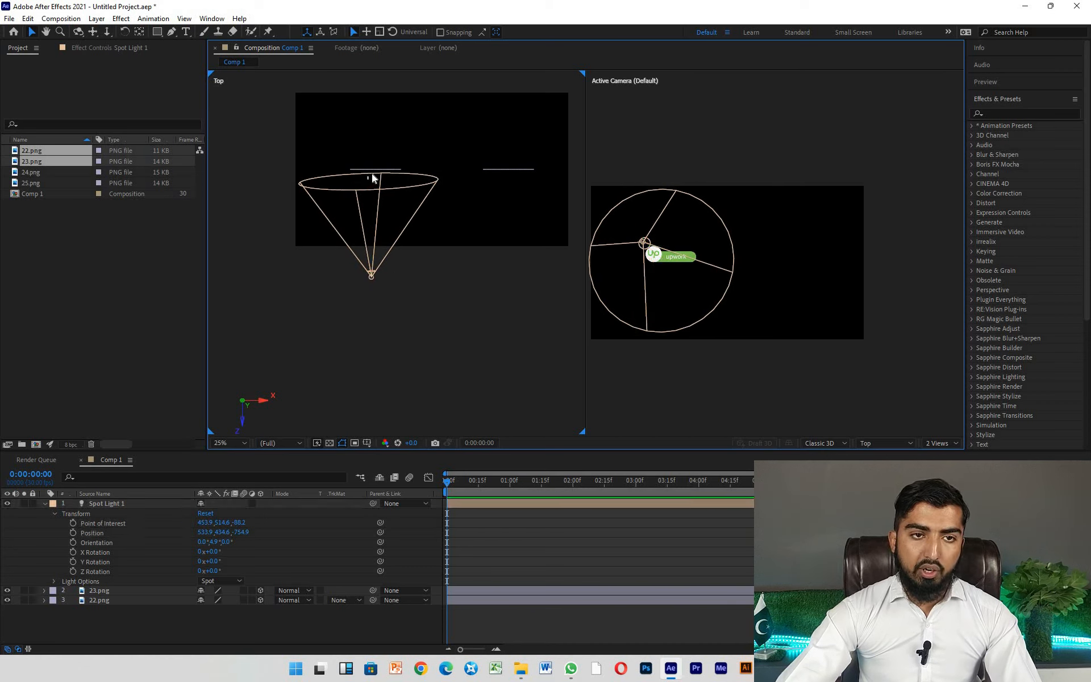
- Keyframe only the spot light's Point of Interest at the timeline start, setting it to about 472.9, 534.6, -56.2
left_click(372, 277)
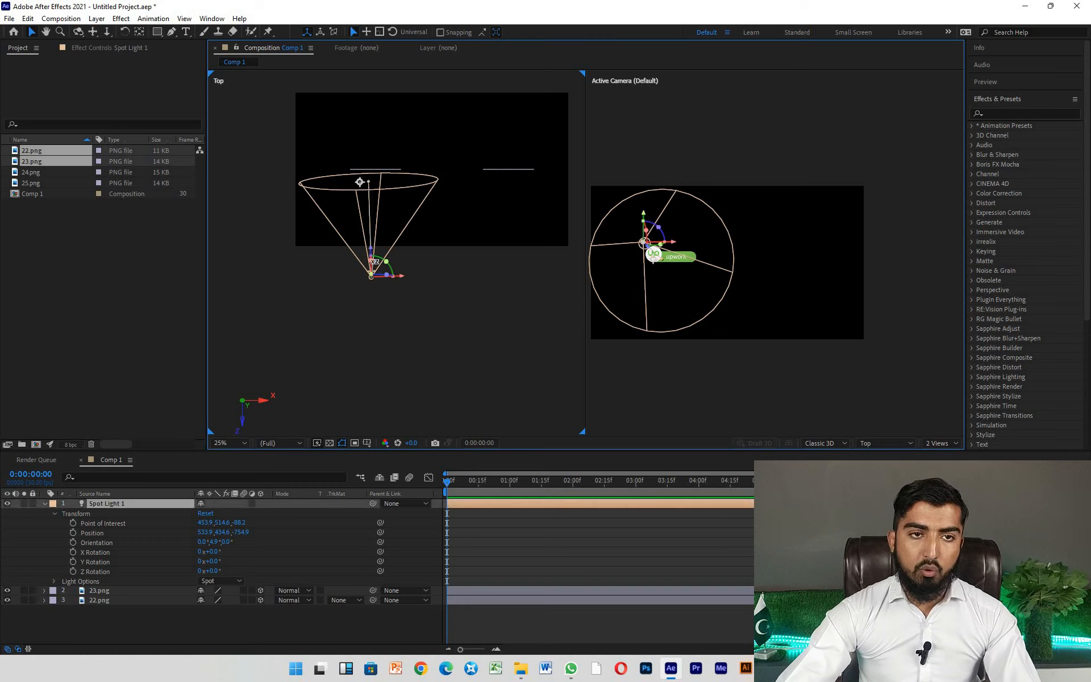
left_click(370, 182)
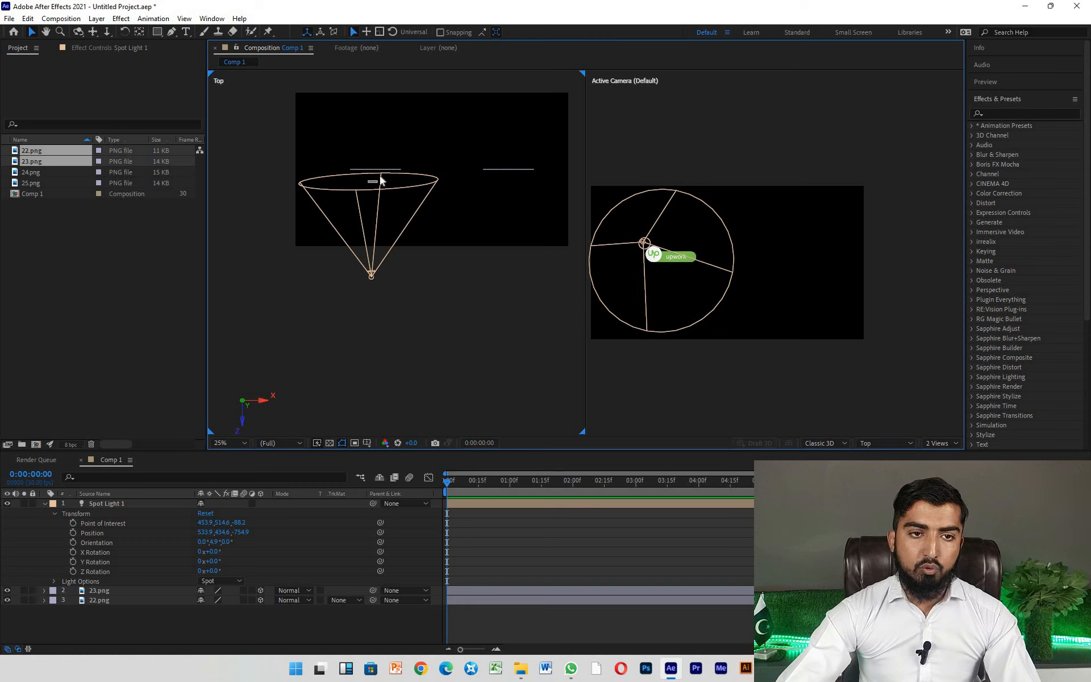
left_click(370, 277)
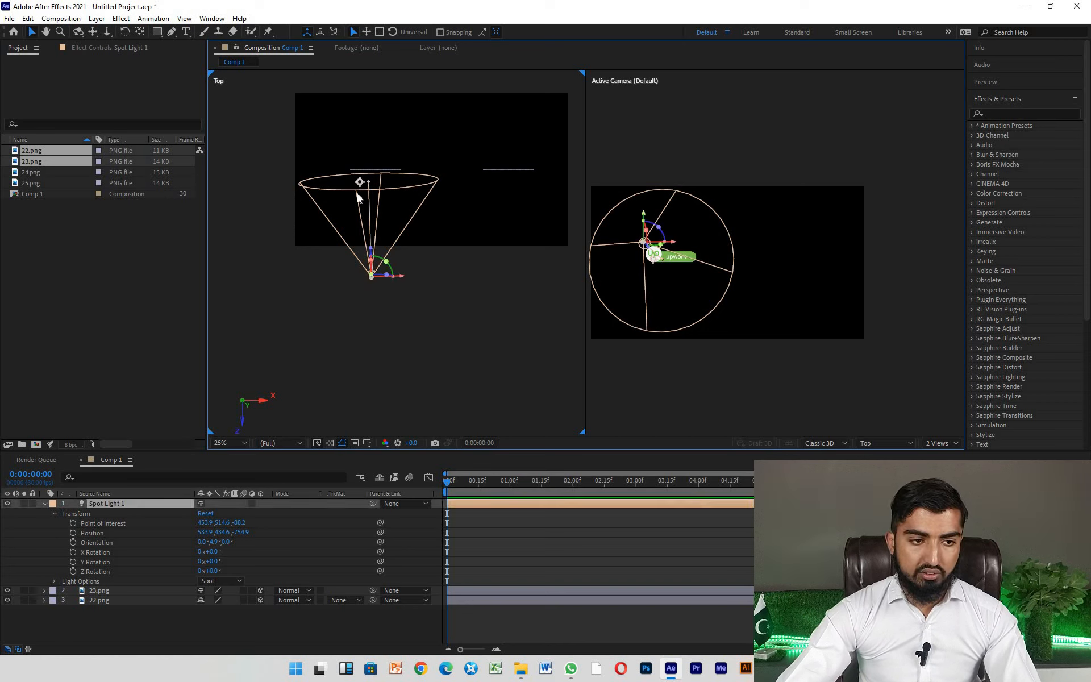
left_click(73, 532)
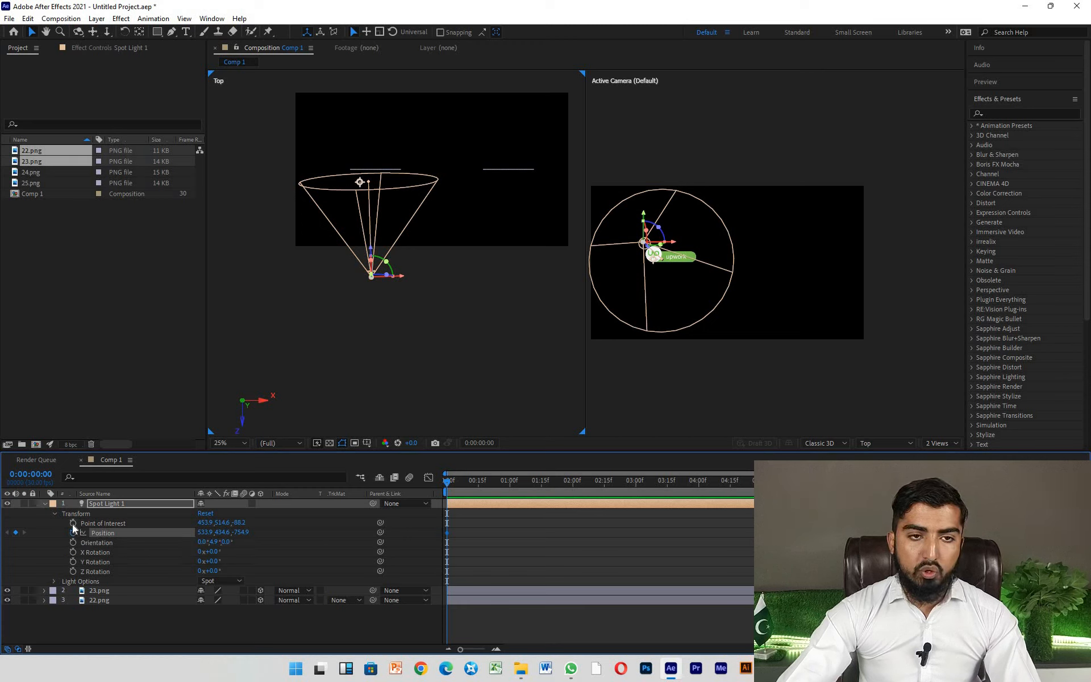
left_click(73, 523)
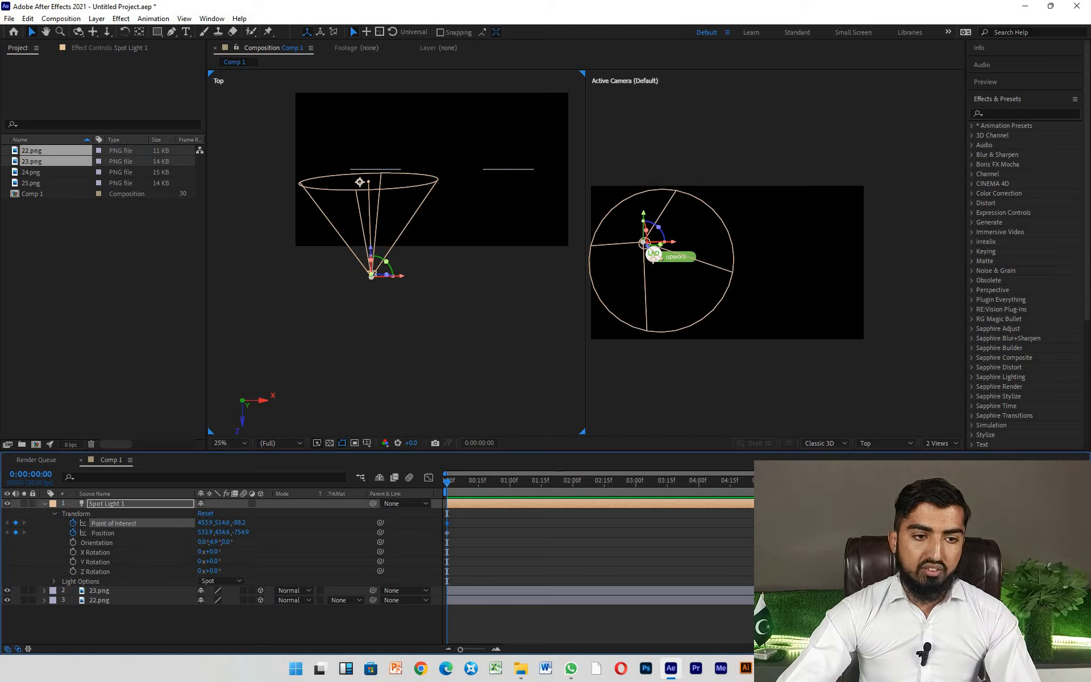
mouse_move(240, 526)
left_mouse_down()
mouse_move(405, 508)
mouse_move(223, 522)
mouse_move(545, 533)
mouse_move(220, 526)
left_mouse_up()
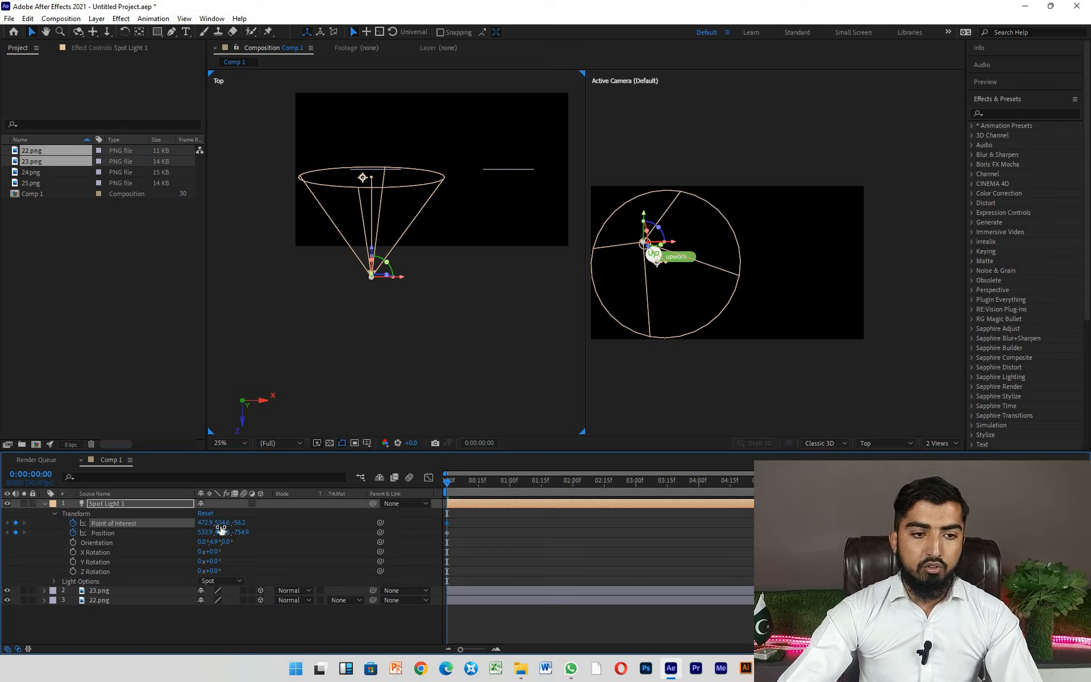
left_click(72, 533)
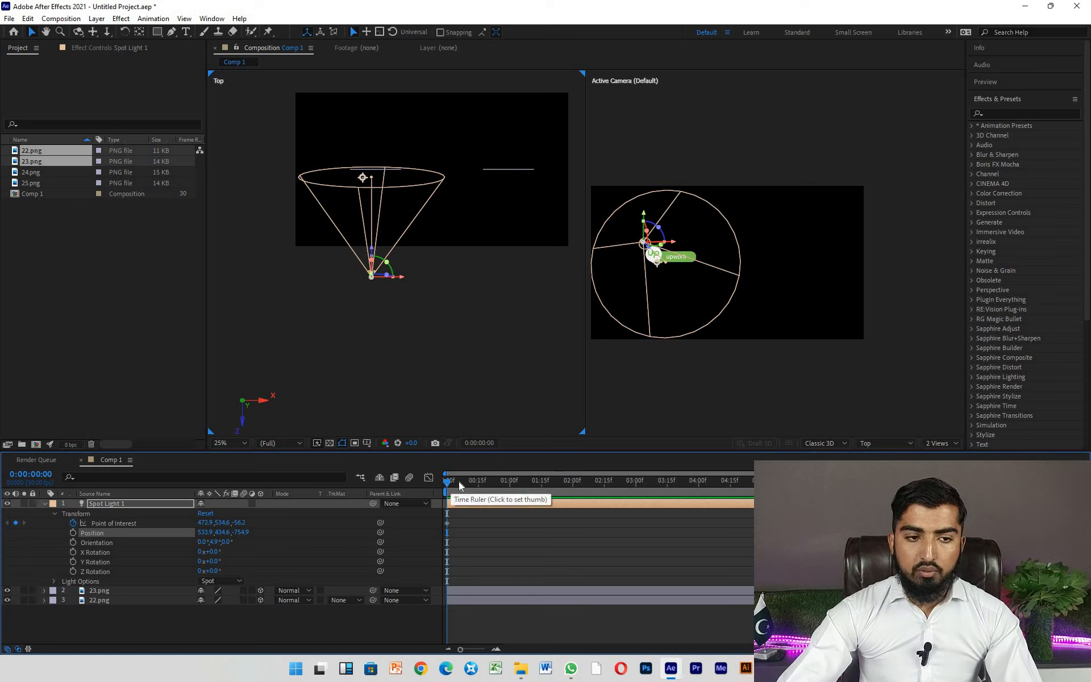
- At 0:00:02:13, set the spot light's Point of Interest to about 1015.9, 541.6, -11.2, aiming it toward the fiverr logo
left_click(476, 481)
left_click_drag(593, 491, 599, 491)
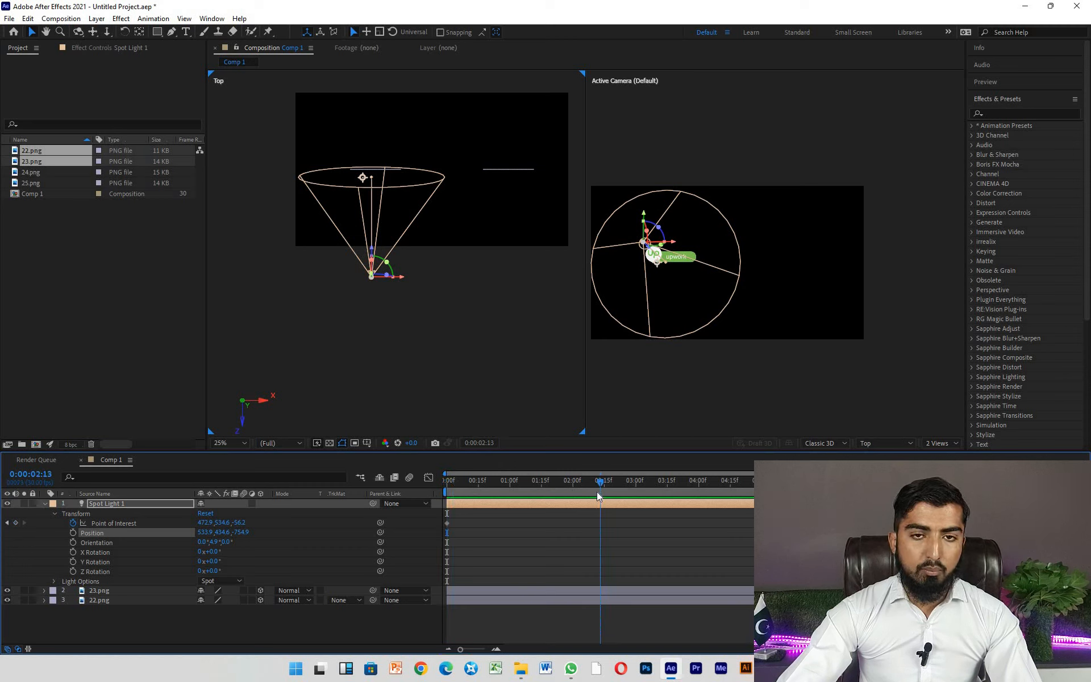
left_click_drag(239, 522, 508, 514)
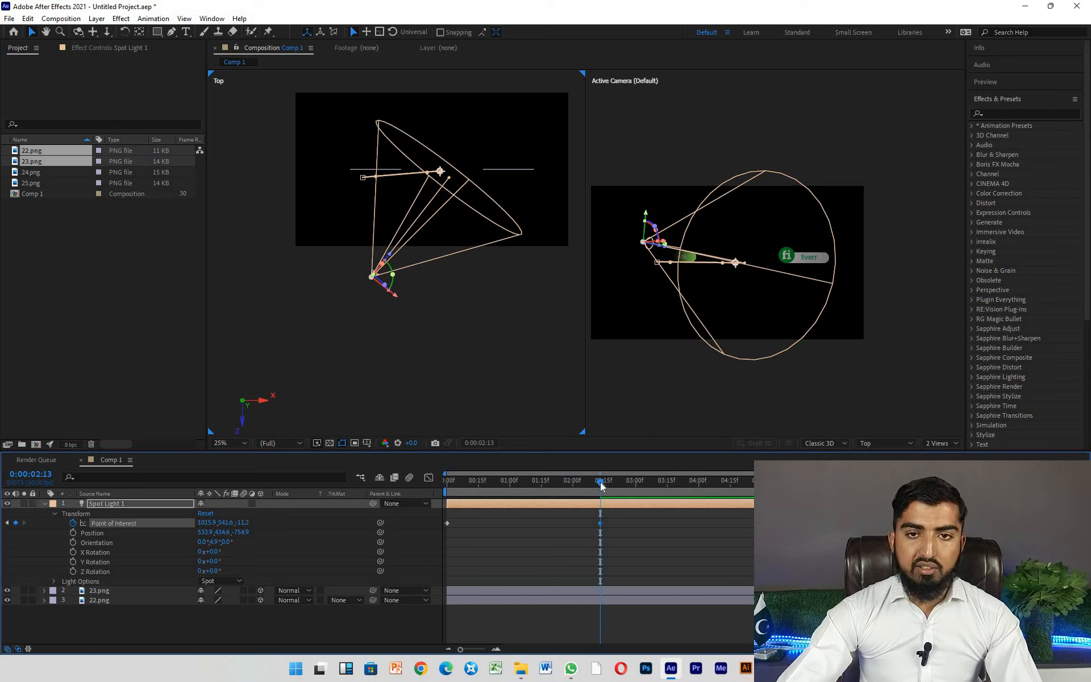
- Show the composition in one view fitted up to 100% and preview the spot light animation from the start
left_click_drag(595, 482, 496, 483)
key("Home")
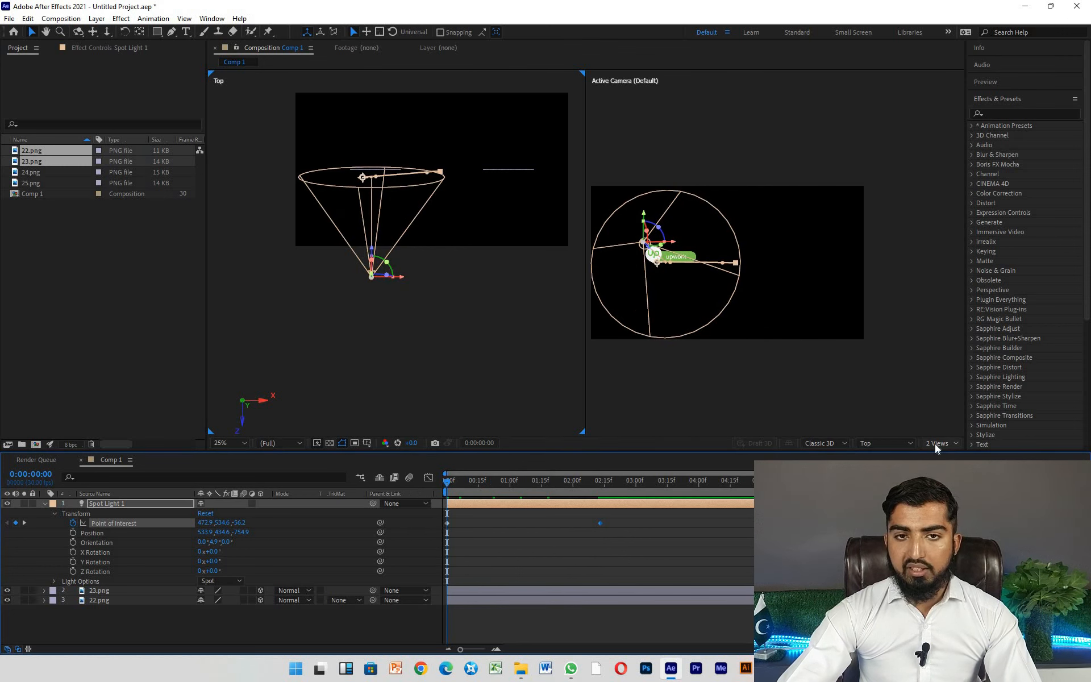
left_click(935, 445)
left_click(942, 454)
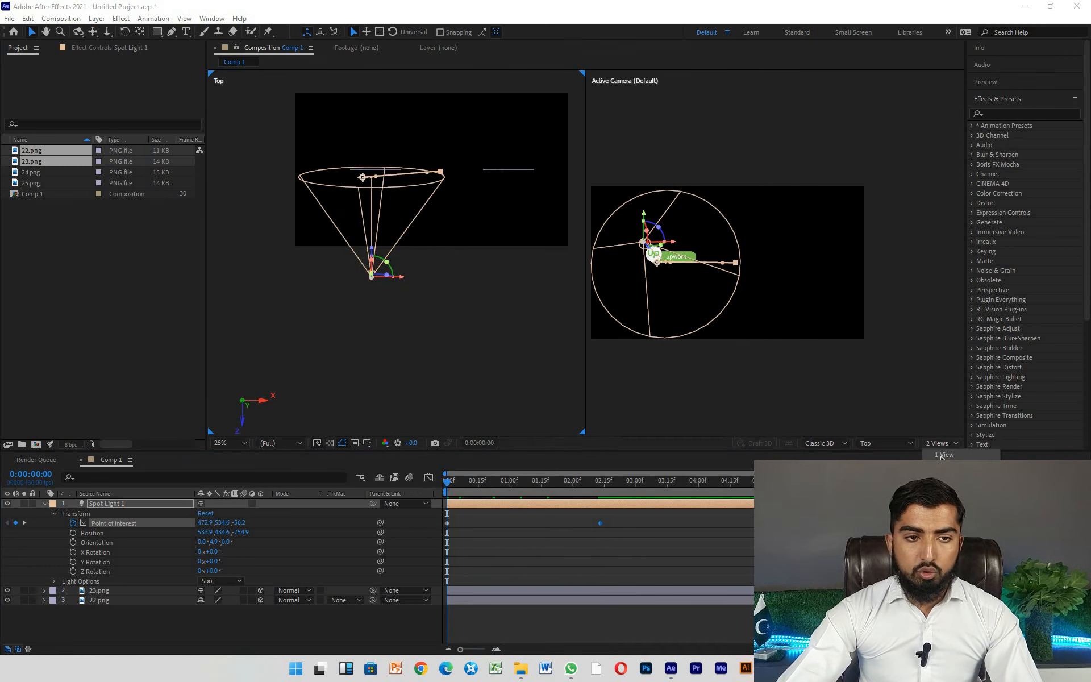
left_click(241, 440)
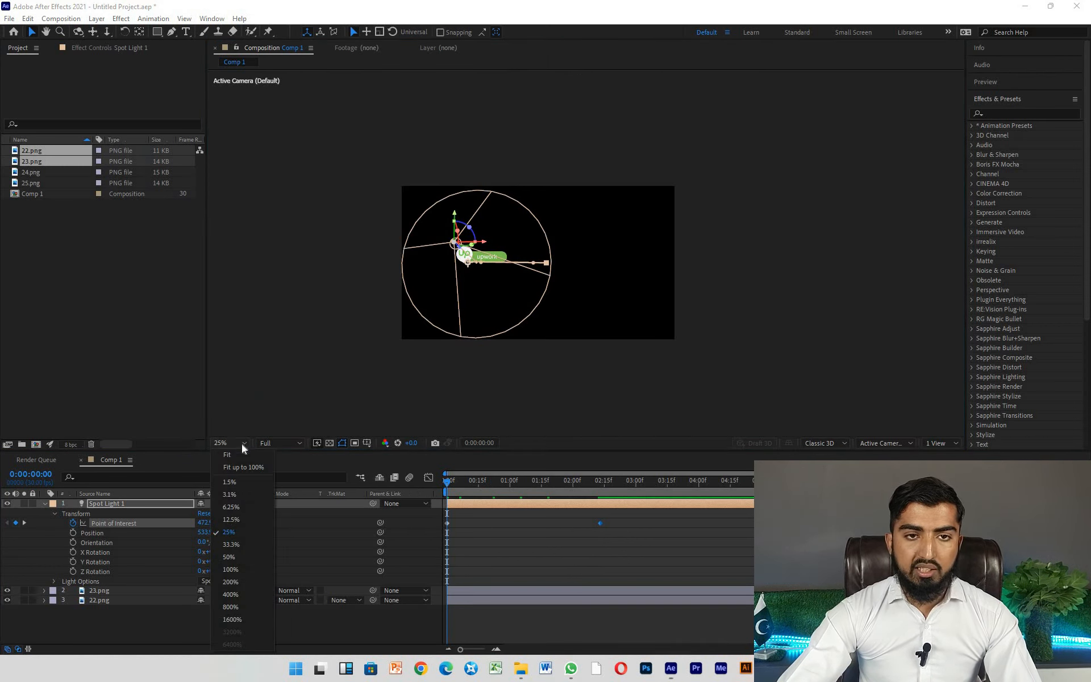
left_click(242, 465)
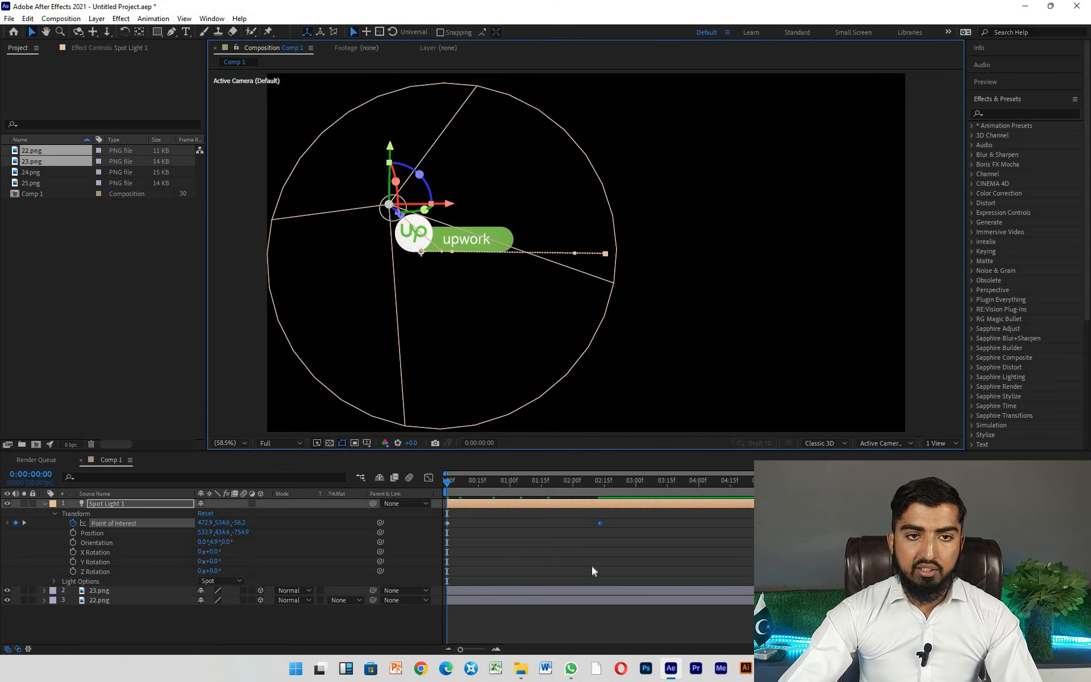
key("space")
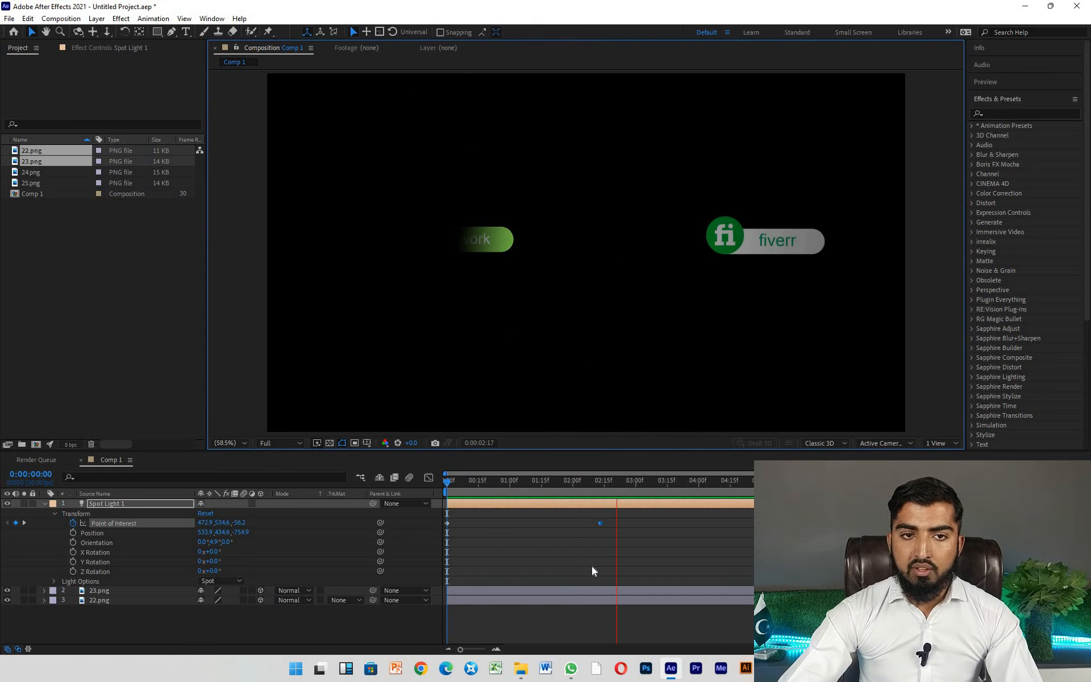
key("space")
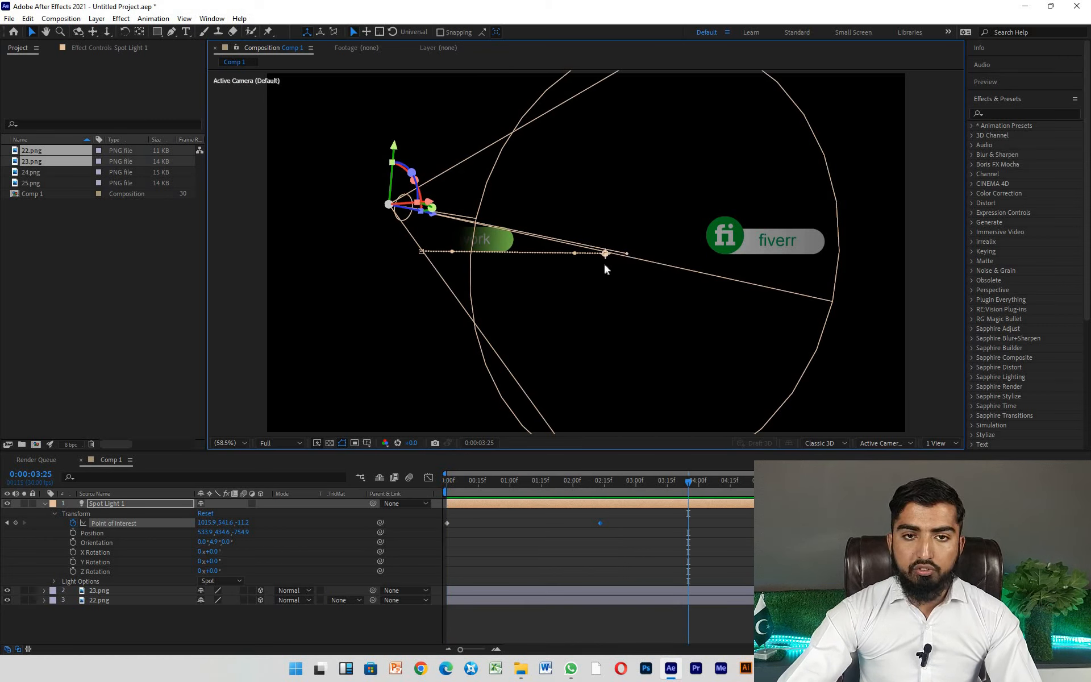
- Try repositioning the spot light's Point of Interest at 0:00:03:25 and delete the extra keyframe
left_click_drag(604, 254, 785, 283)
left_click_drag(678, 274, 611, 259)
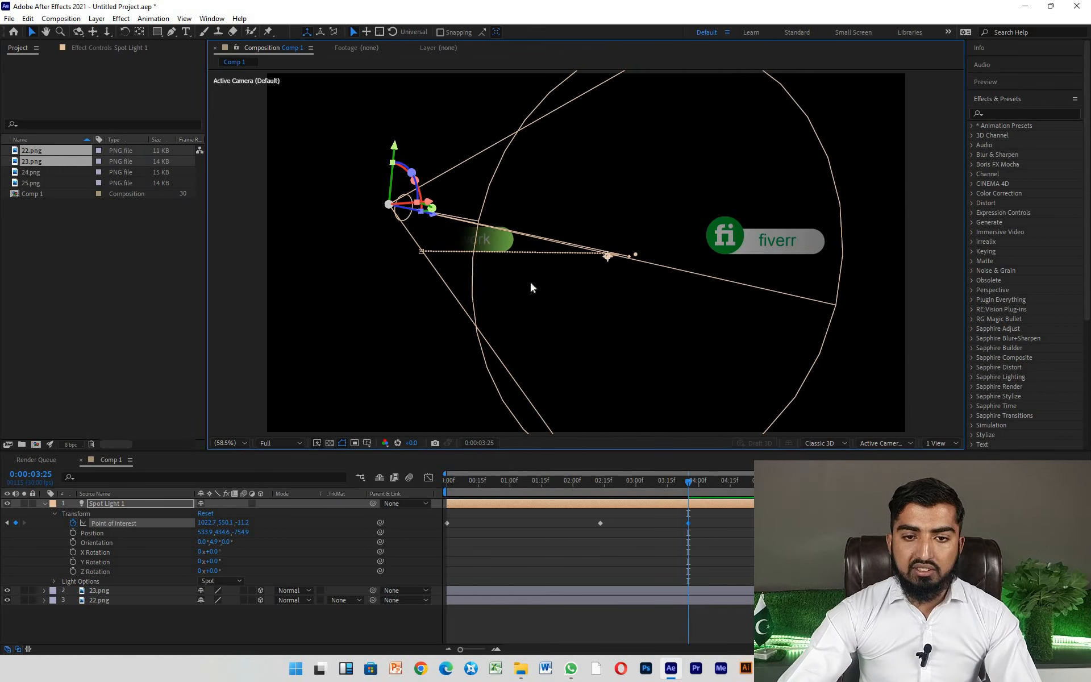
mouse_move(688, 481)
left_mouse_down()
mouse_move(470, 481)
mouse_move(684, 483)
left_mouse_up()
key("Delete")
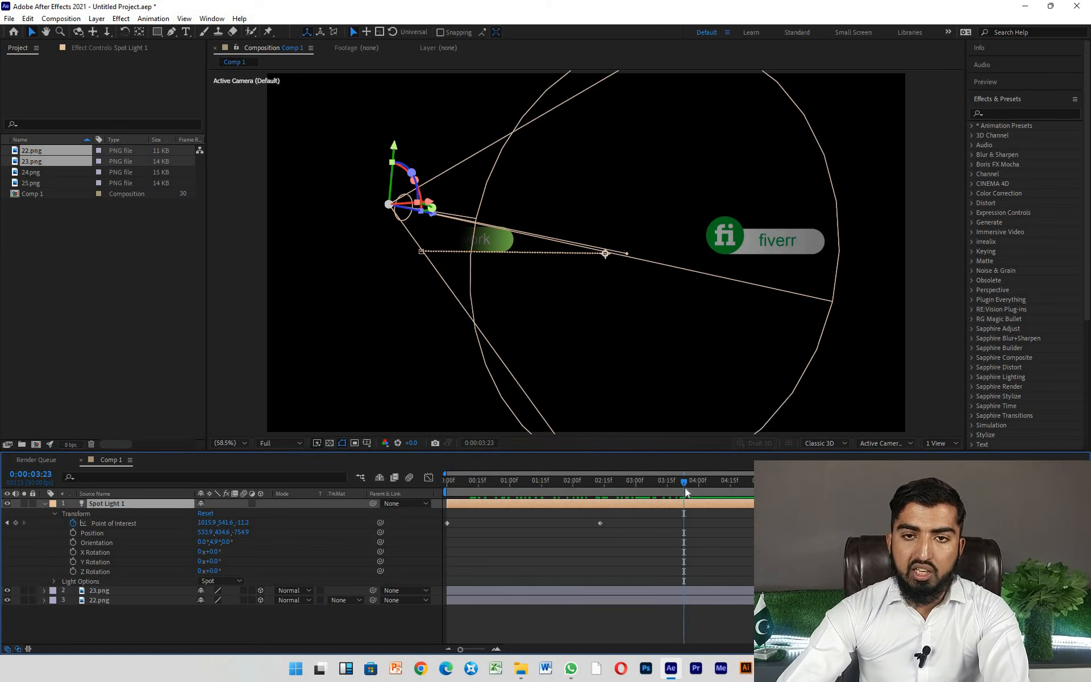
- Try moving the whole spot light toward the fiverr logo at 0:00:03:22, and undo the move
left_click_drag(651, 483, 678, 492)
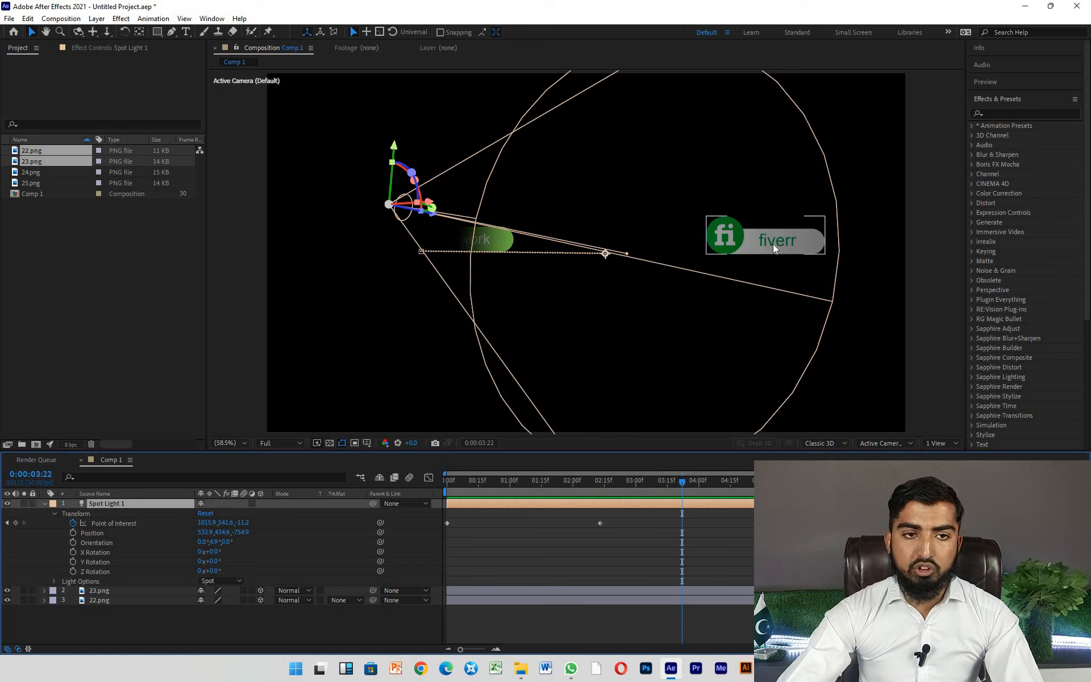
left_click_drag(390, 206, 631, 219)
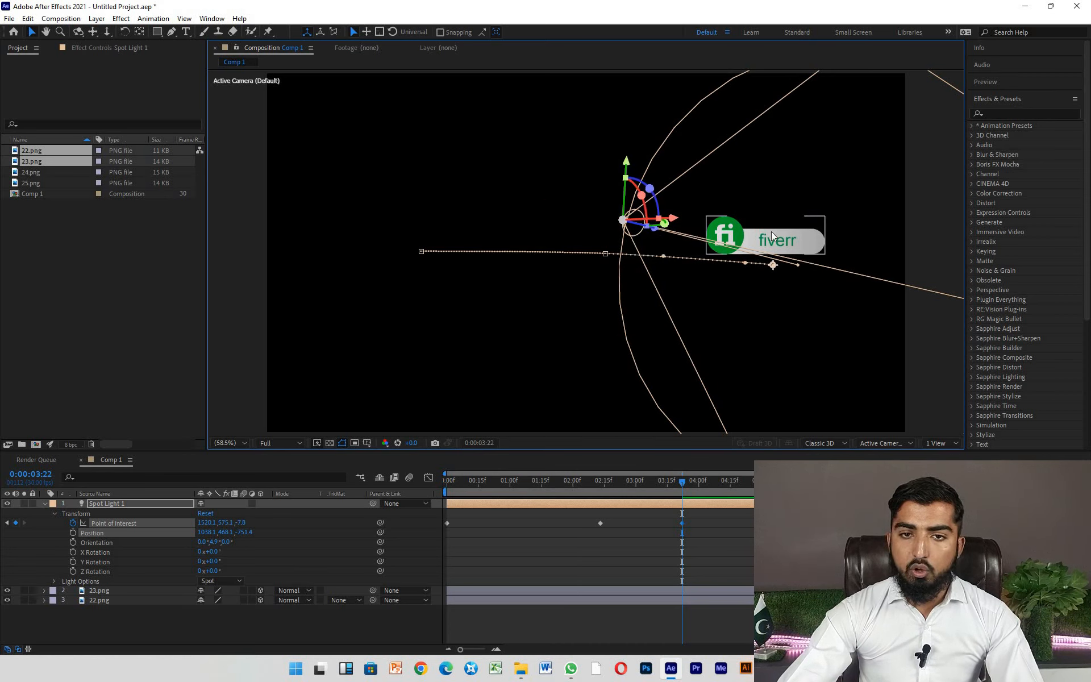
key("ctrl+z")
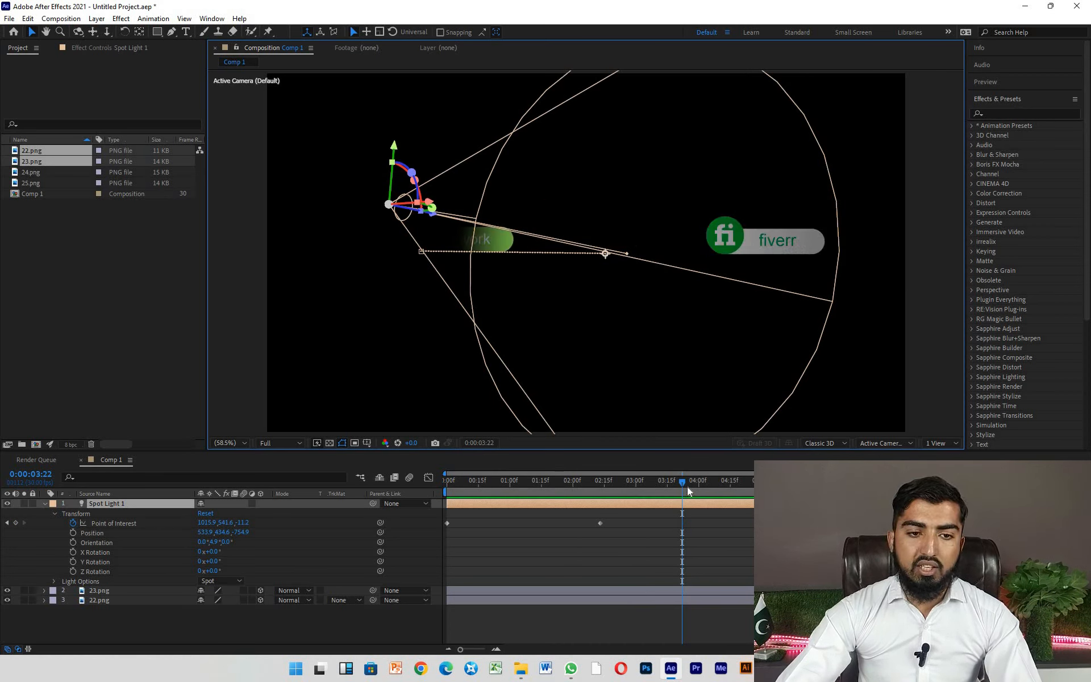
- Return to the start of the timeline and keyframe the spot light's Position there
left_click_drag(682, 481, 642, 482)
left_click(446, 480)
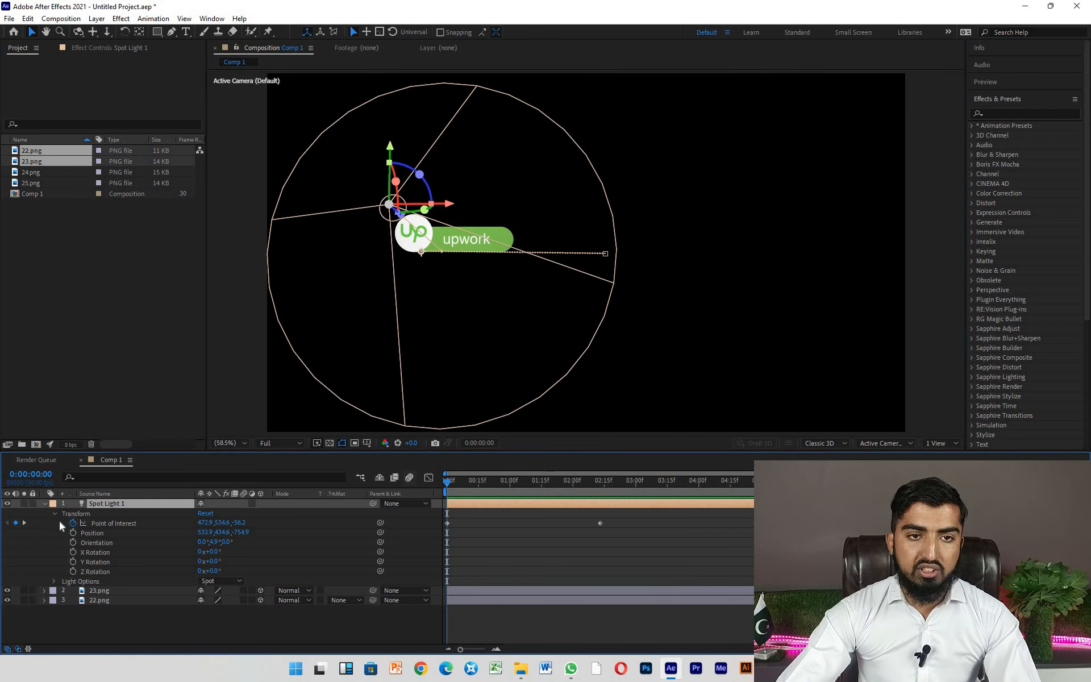
left_click(73, 533)
- Using two views, move the light at 0:00:02:13 to about 1363.9, 486.7, -778.1 by the fiverr logo and set its Y orientation to 330.1°
left_click(945, 443)
left_click(945, 466)
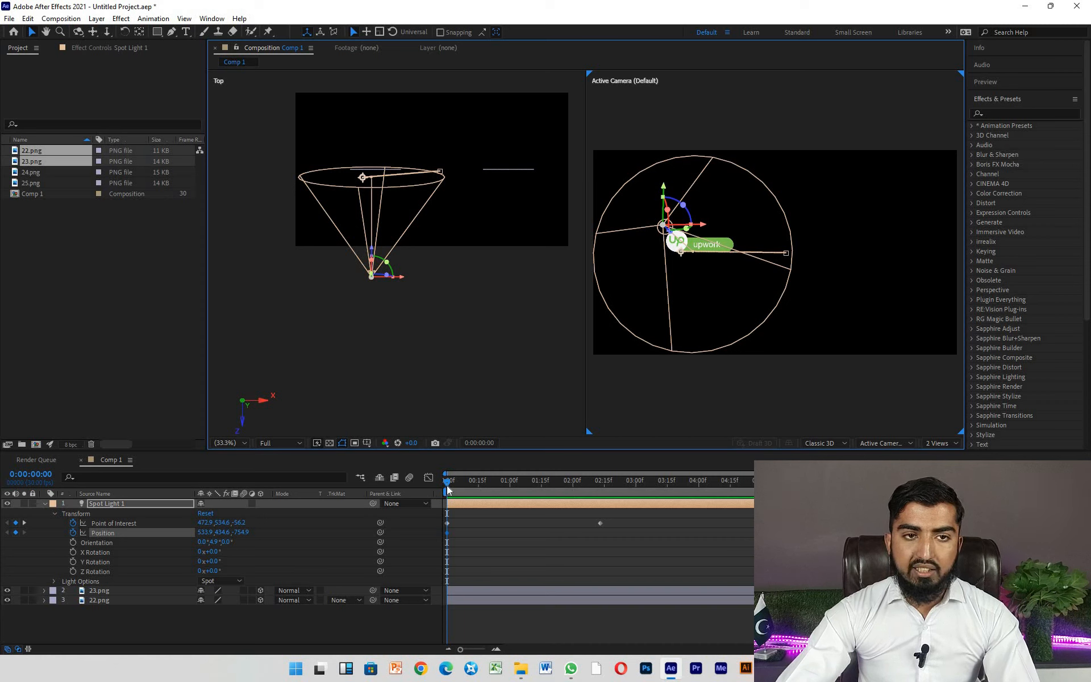
left_click_drag(453, 482, 599, 483)
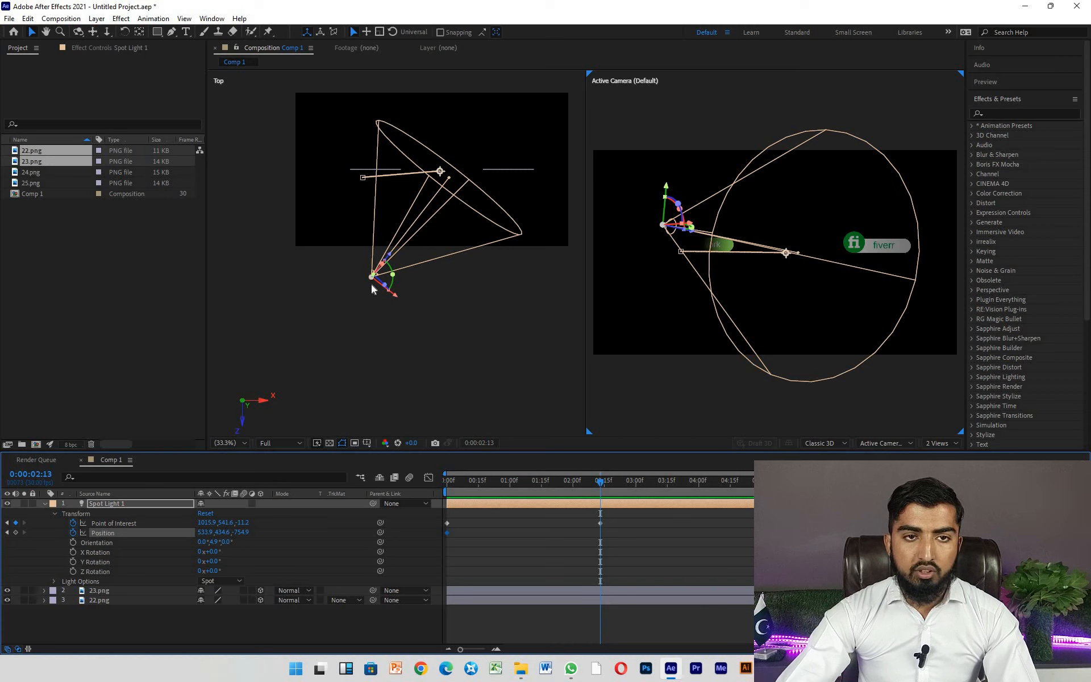
left_click_drag(377, 280, 516, 297)
mouse_move(921, 243)
left_mouse_down()
mouse_move(902, 244)
mouse_move(915, 244)
left_mouse_up()
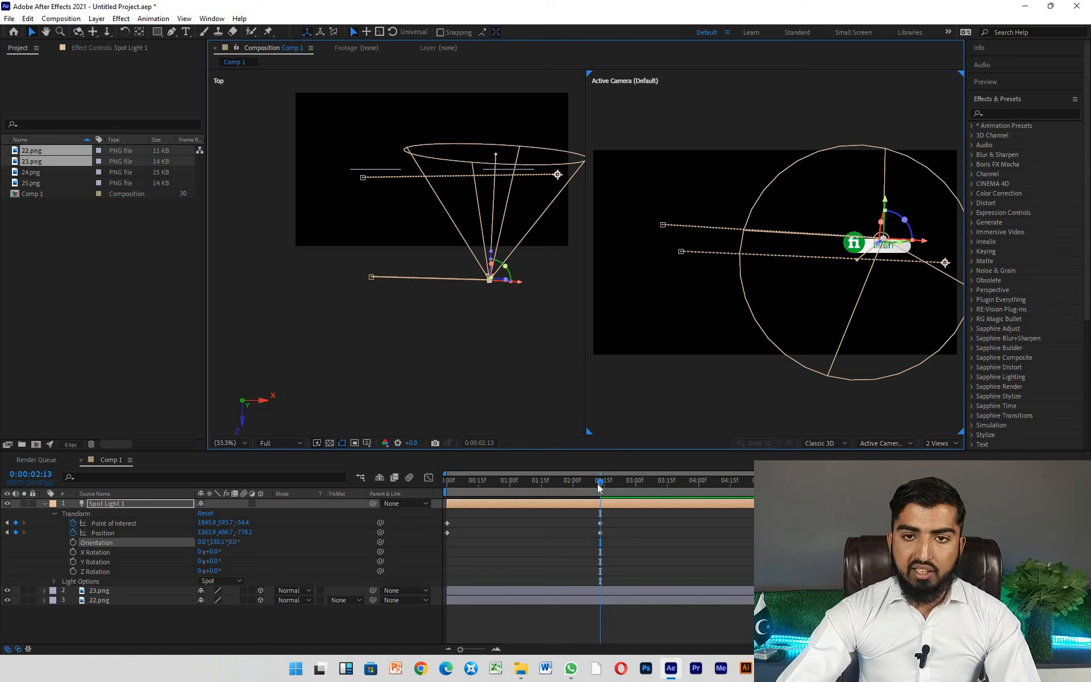
- Switch back to a single view and preview the spot light travelling between the logos from the timeline start
left_click(557, 481)
left_click_drag(505, 481, 260, 482)
left_click(947, 442)
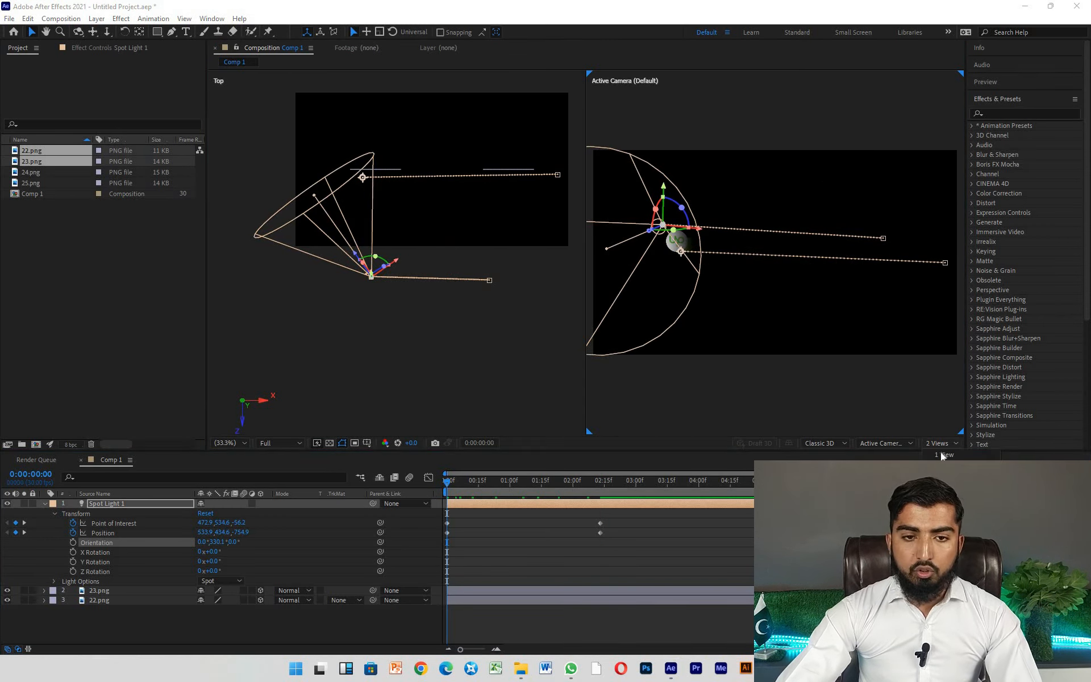
left_click(940, 452)
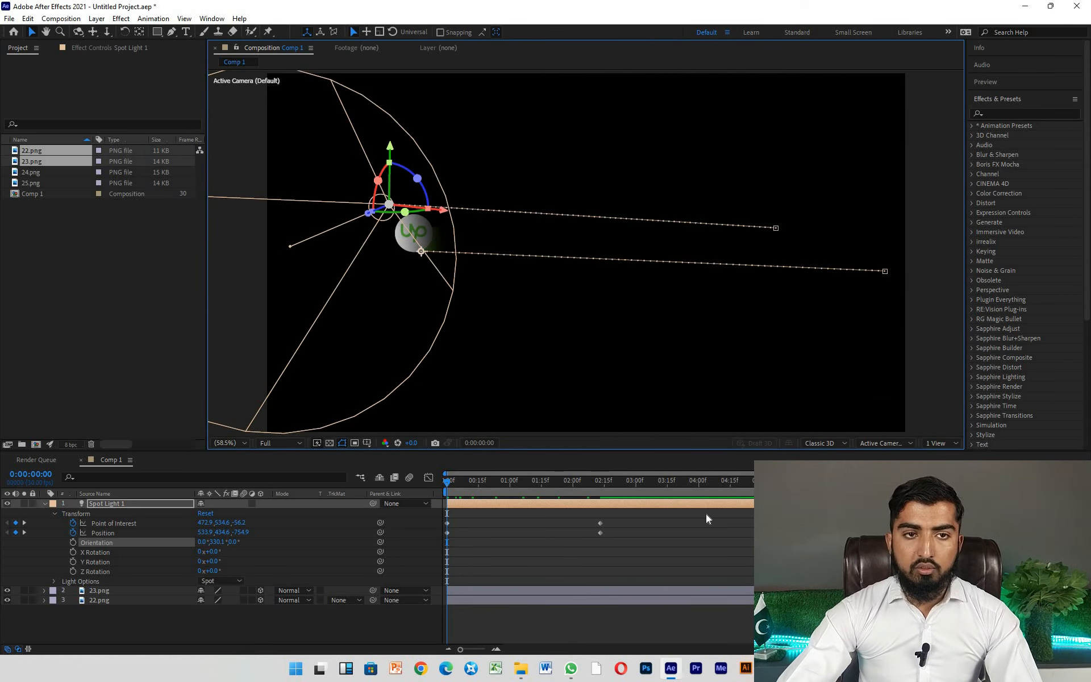
key("space")
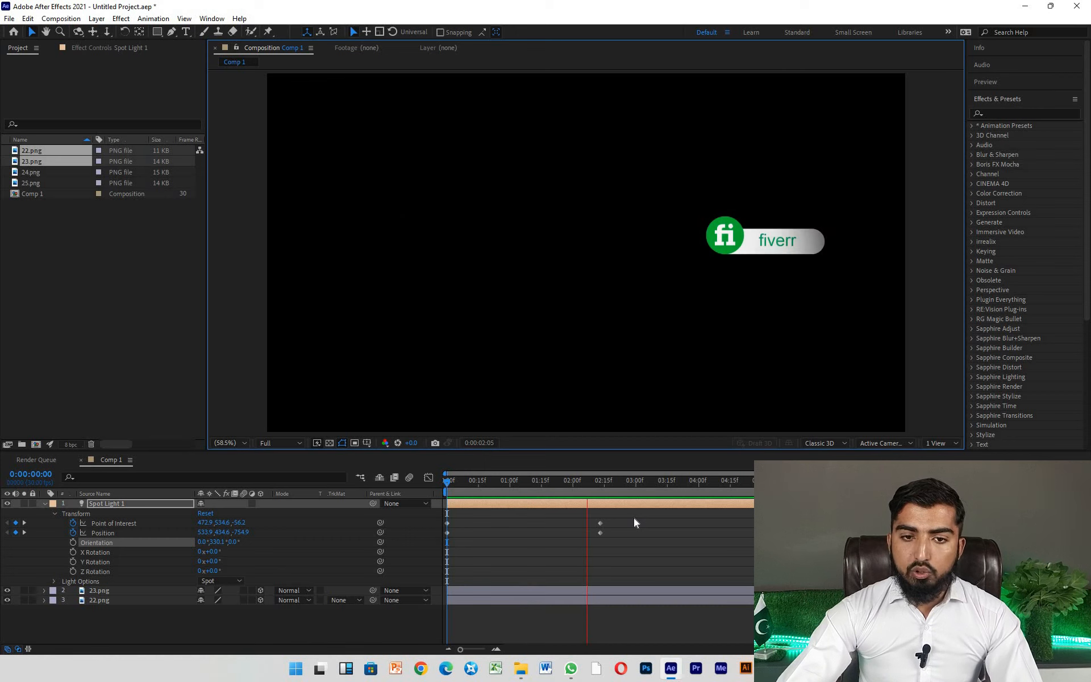
key("space")
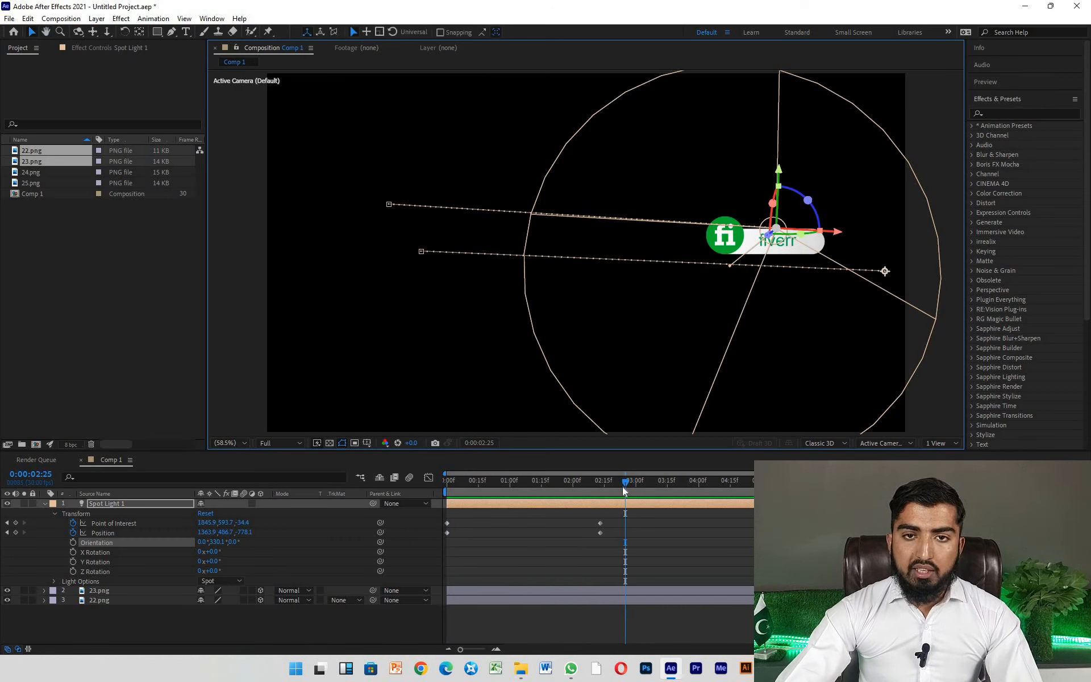
- Scrub back to 0:00:00:24 and forward to 0:00:02:14 to check how the light falls on each logo
left_click(592, 482)
left_click_drag(566, 485, 495, 507)
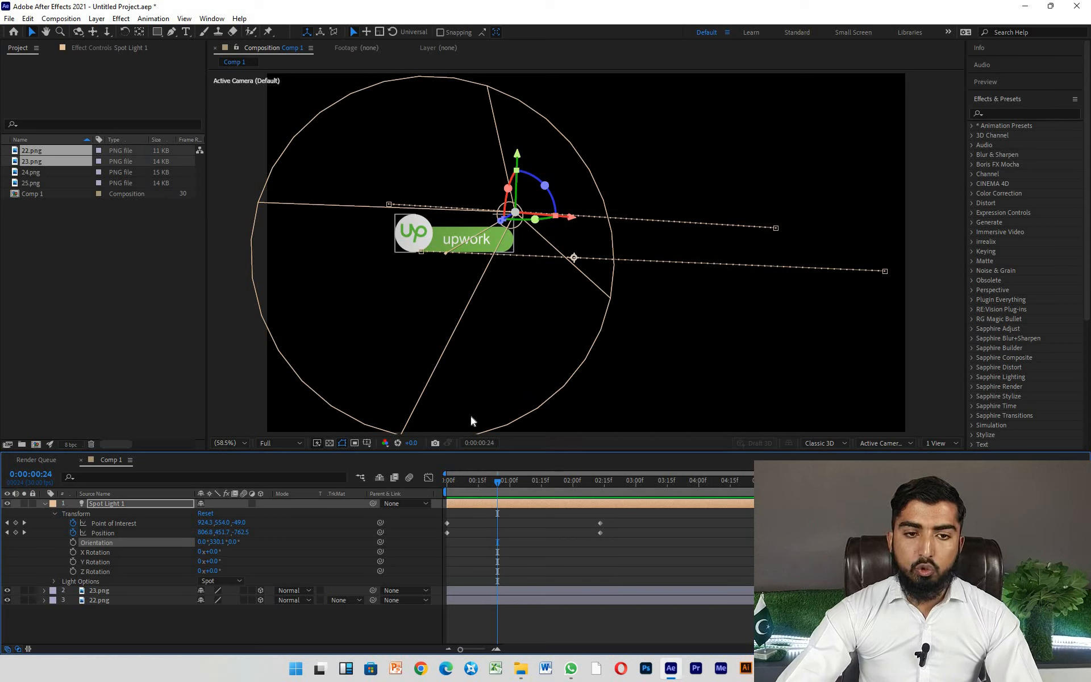
left_click_drag(495, 482, 602, 480)
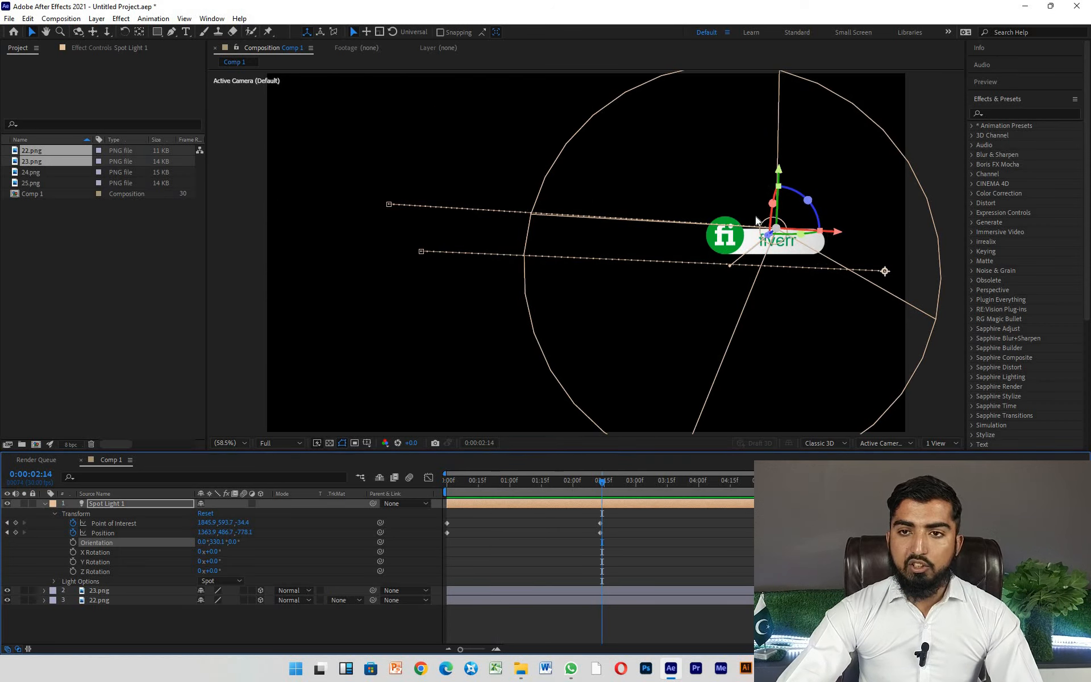